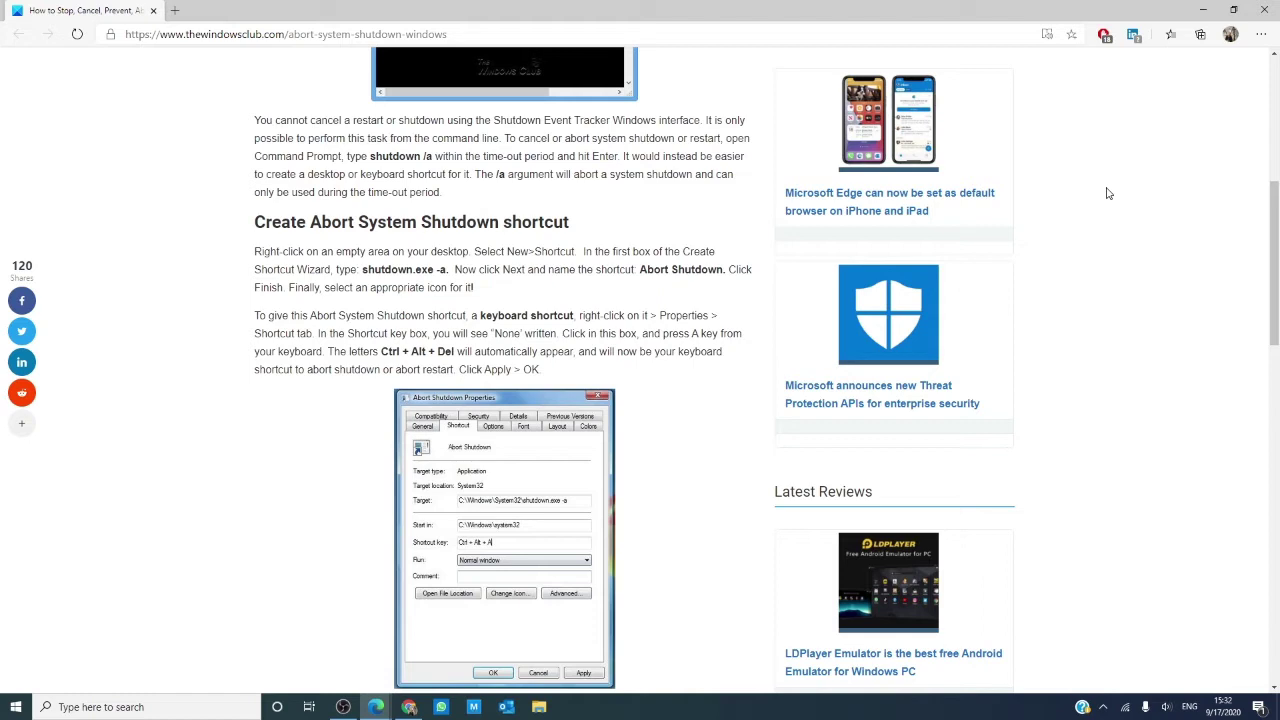
# - Minimize the Edge window with the shutdown-abort article to reveal the desktop
pyautogui.click(1203, 12)
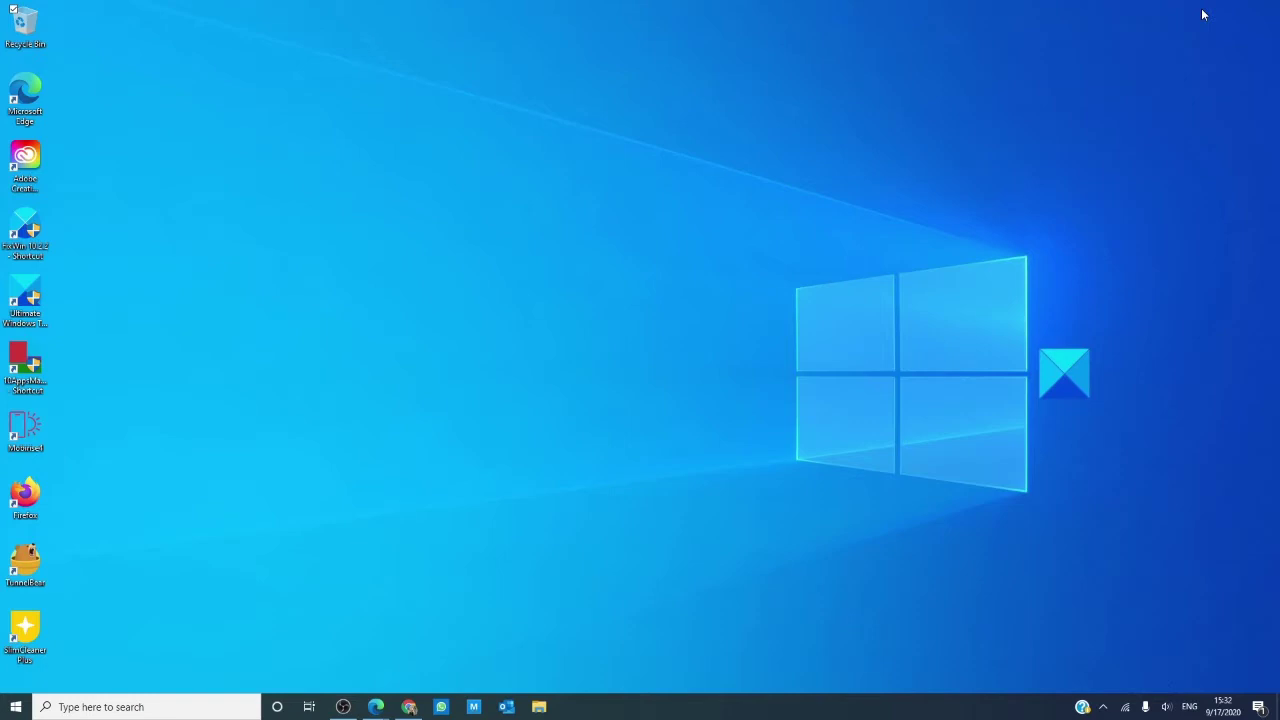
# - Create a desktop shortcut targeting 'shutdown.exe -a' and name it 'Shutdown'
pyautogui.rightClick(869, 119)
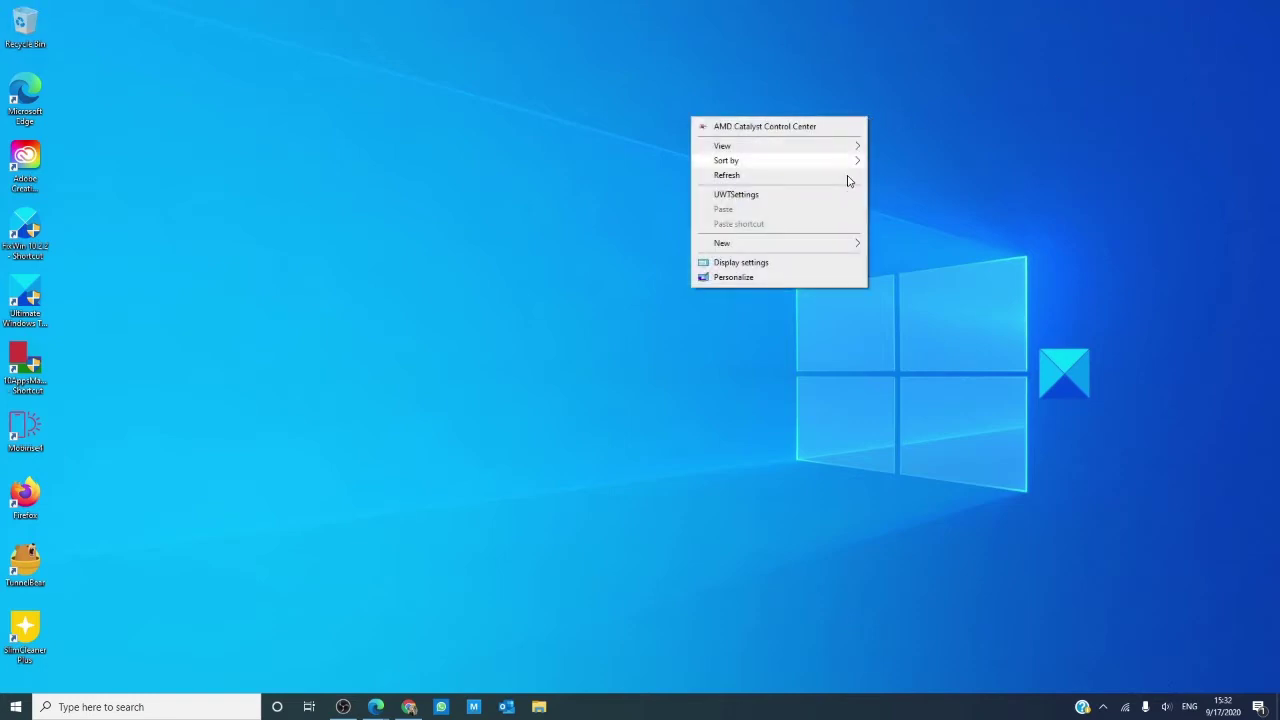
pyautogui.moveTo(830, 249)
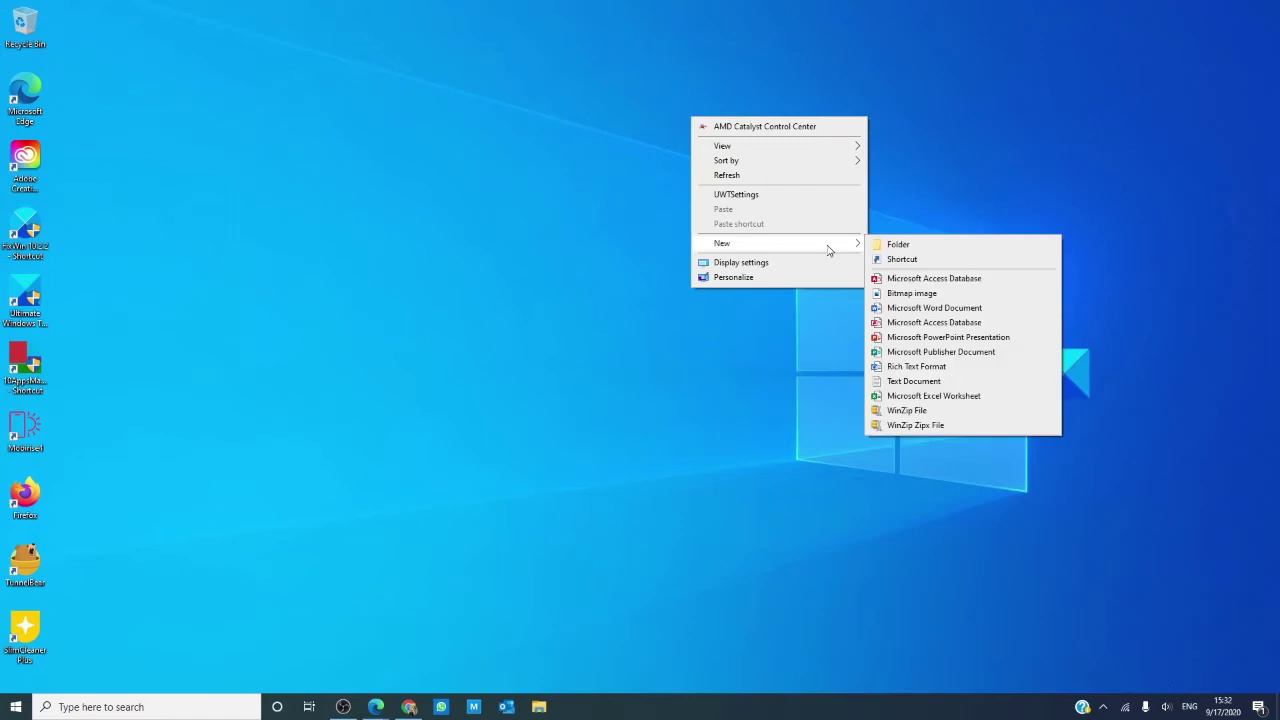
pyautogui.click(901, 263)
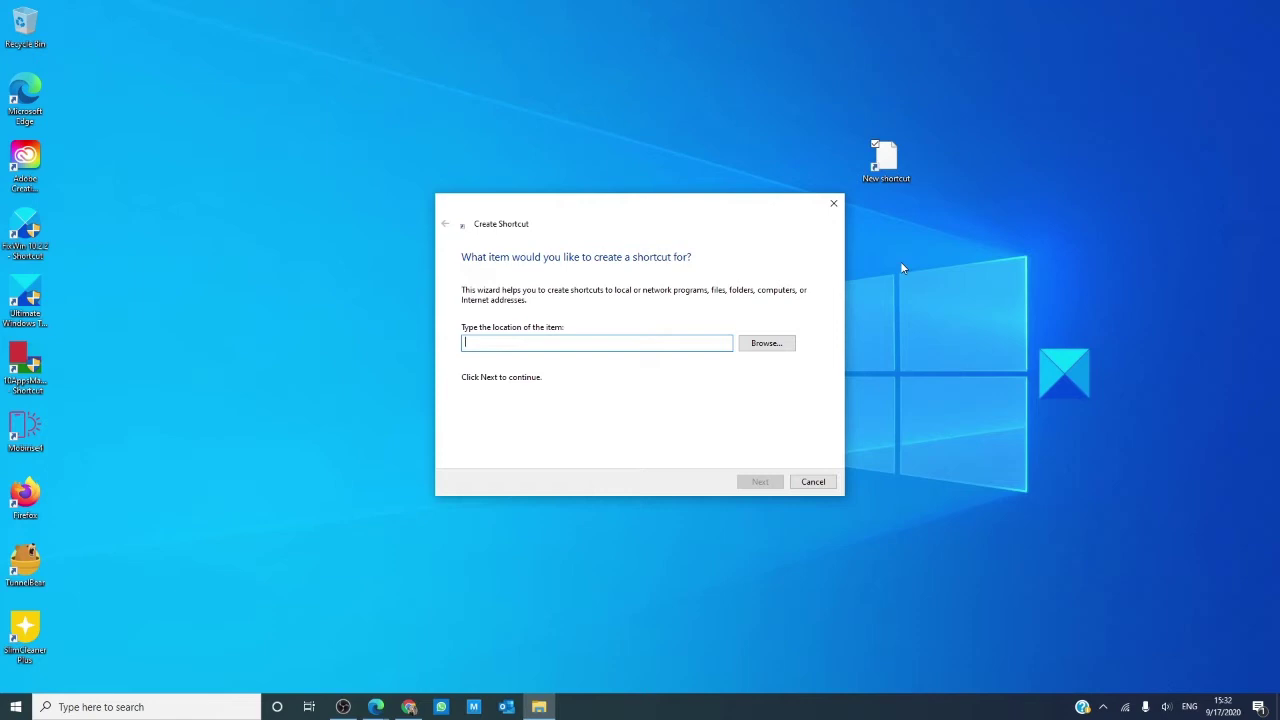
pyautogui.write('shutdown')
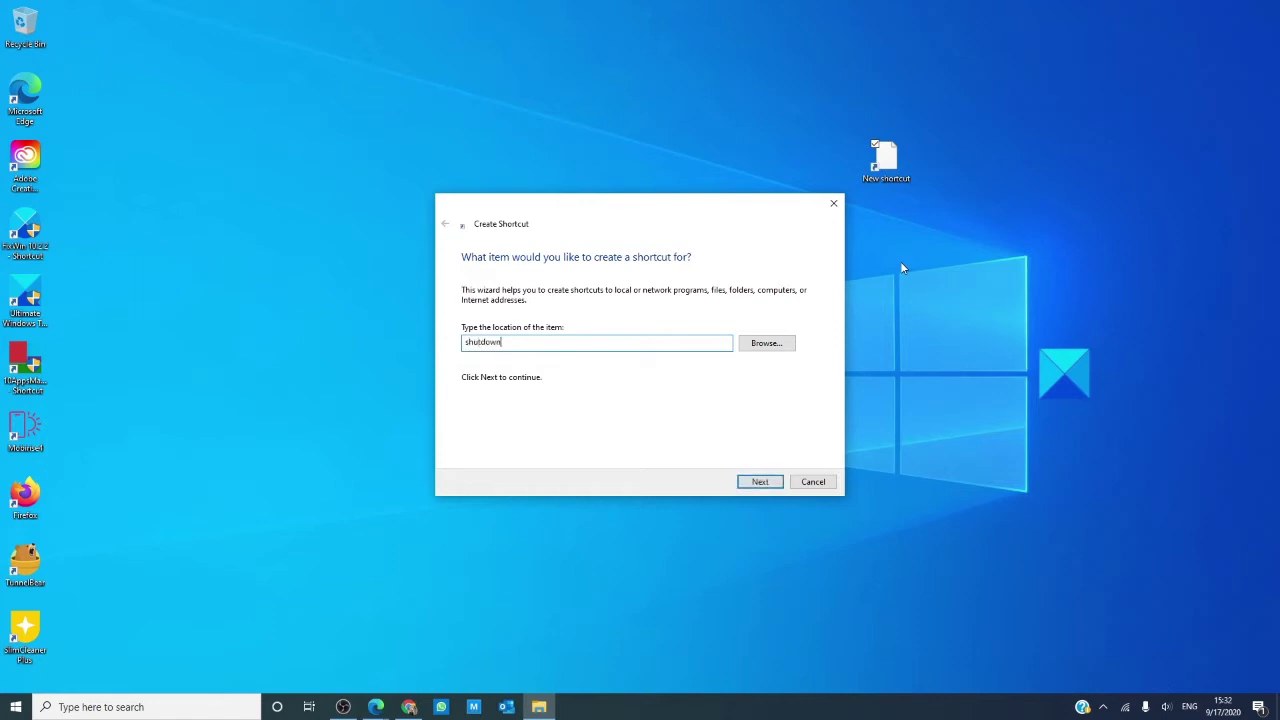
pyautogui.write('.exe -a')
pyautogui.click(759, 482)
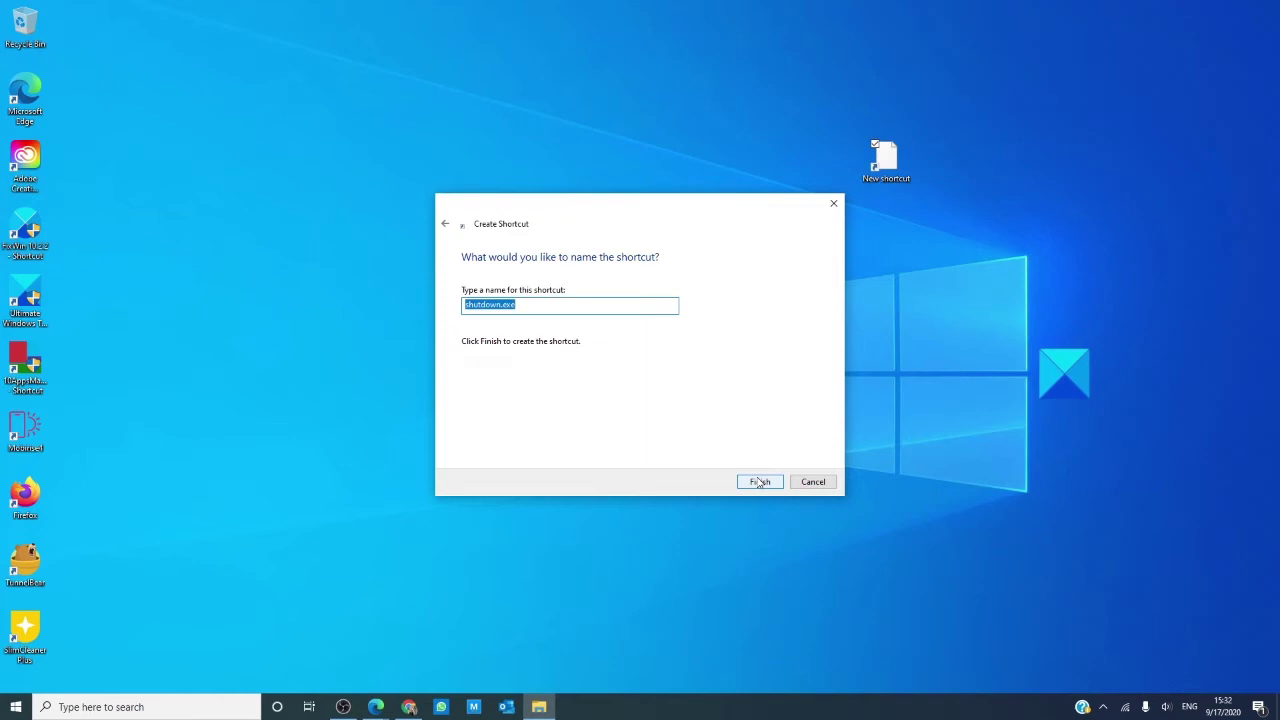
pyautogui.write('Shutdown')
pyautogui.click(751, 486)
# - Move the Shutdown shortcut next to the Recycle Bin and begin changing its icon
pyautogui.moveTo(882, 168); pyautogui.dragTo(96, 30)
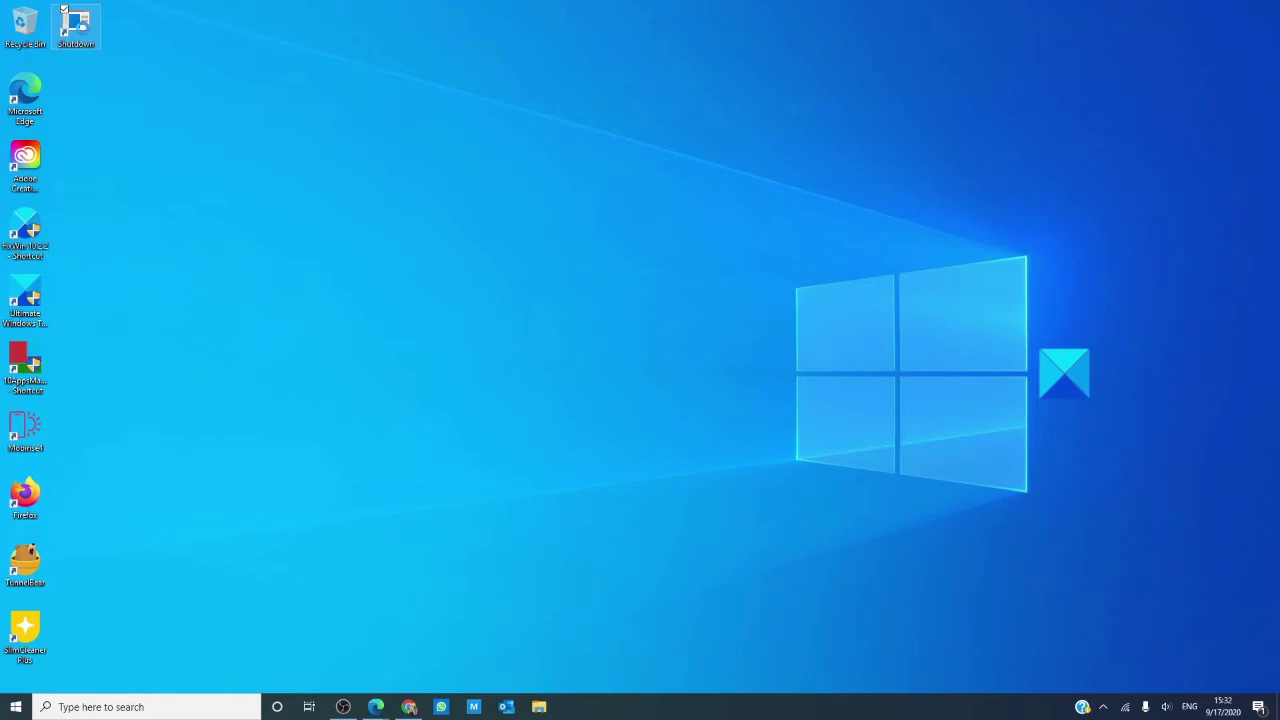
pyautogui.hotkey('shift', 'F10')
pyautogui.click(110, 347)
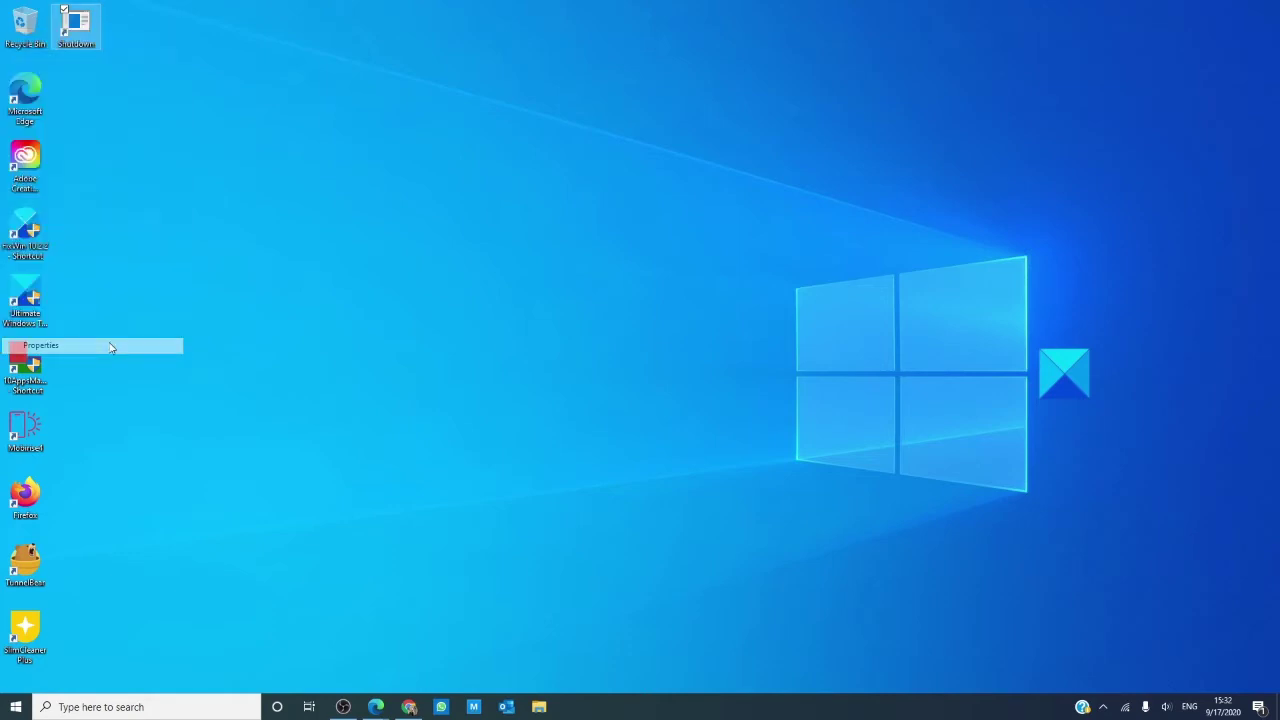
pyautogui.click(219, 272)
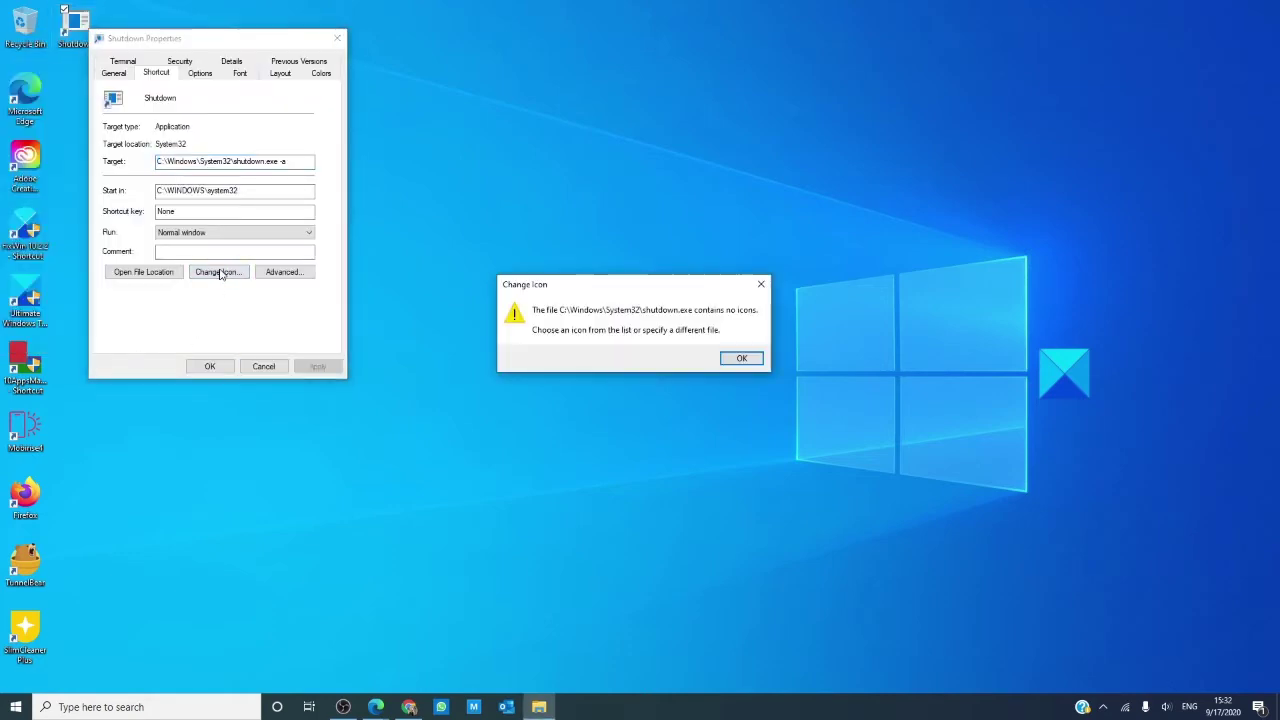
pyautogui.press('Return')
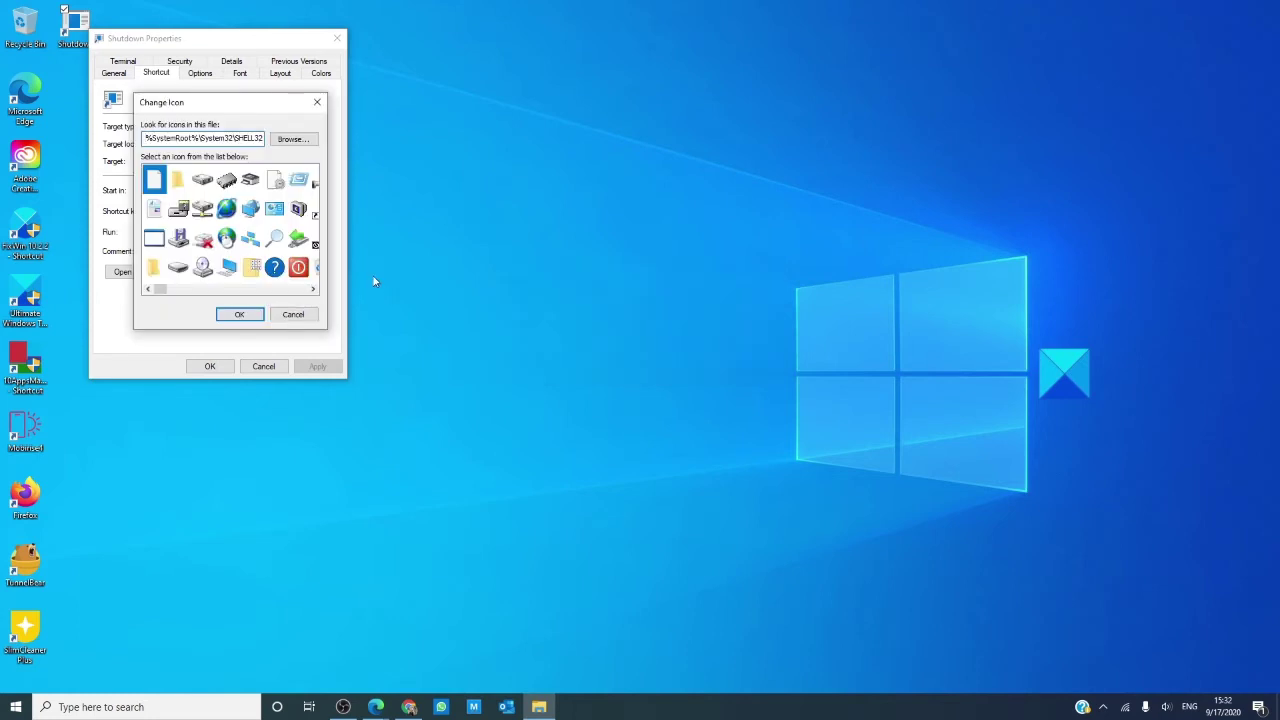
# - Choose the red power-button icon and apply it to the Shutdown shortcut
pyautogui.click(315, 290)
pyautogui.click(274, 267)
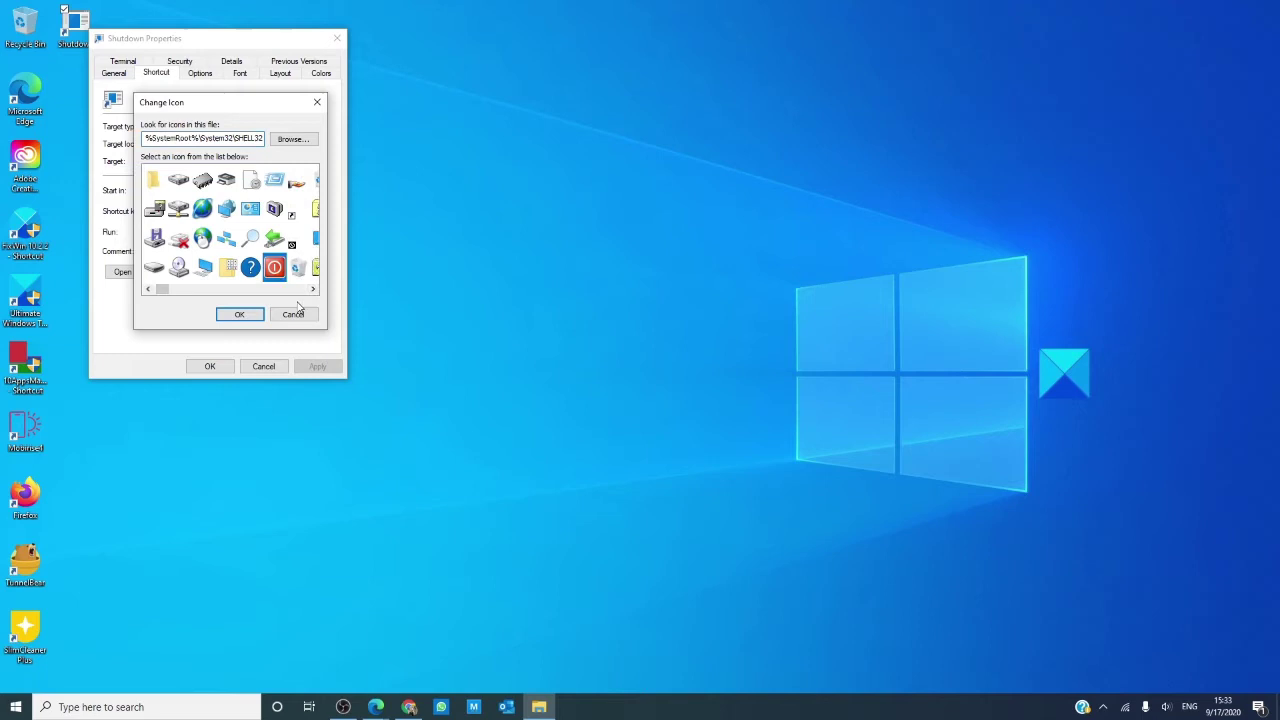
pyautogui.click(240, 314)
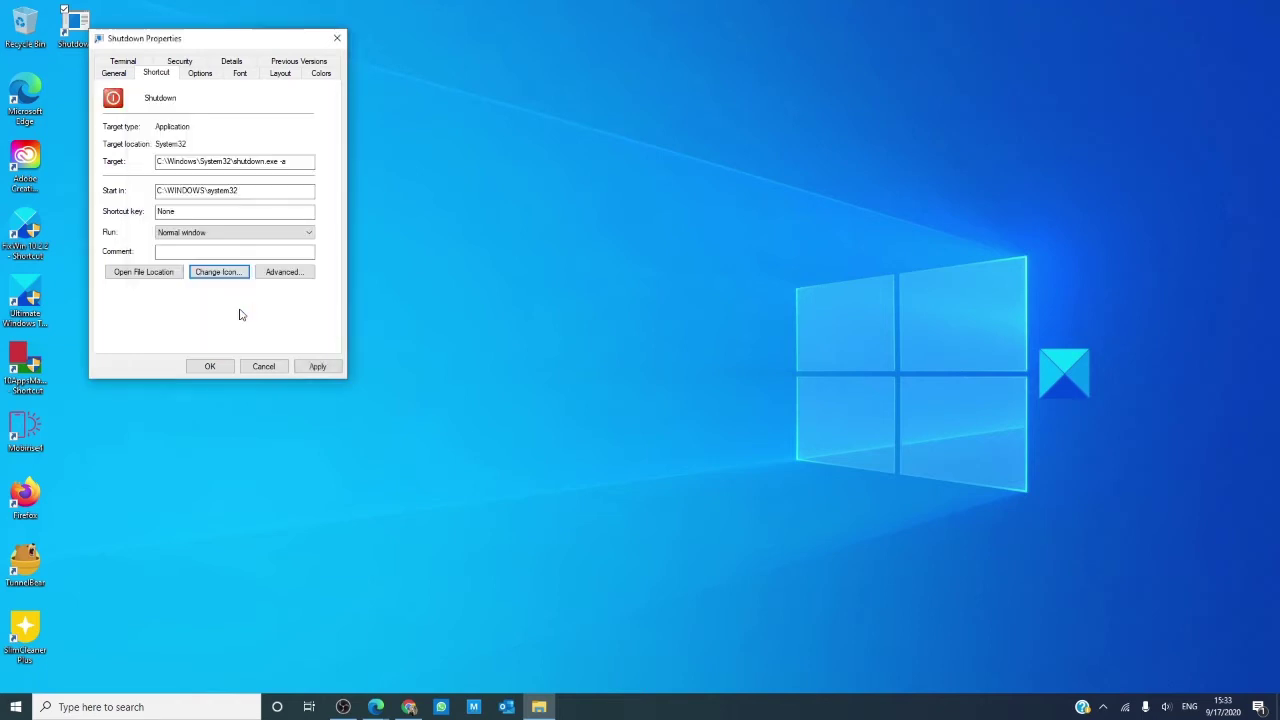
pyautogui.click(316, 367)
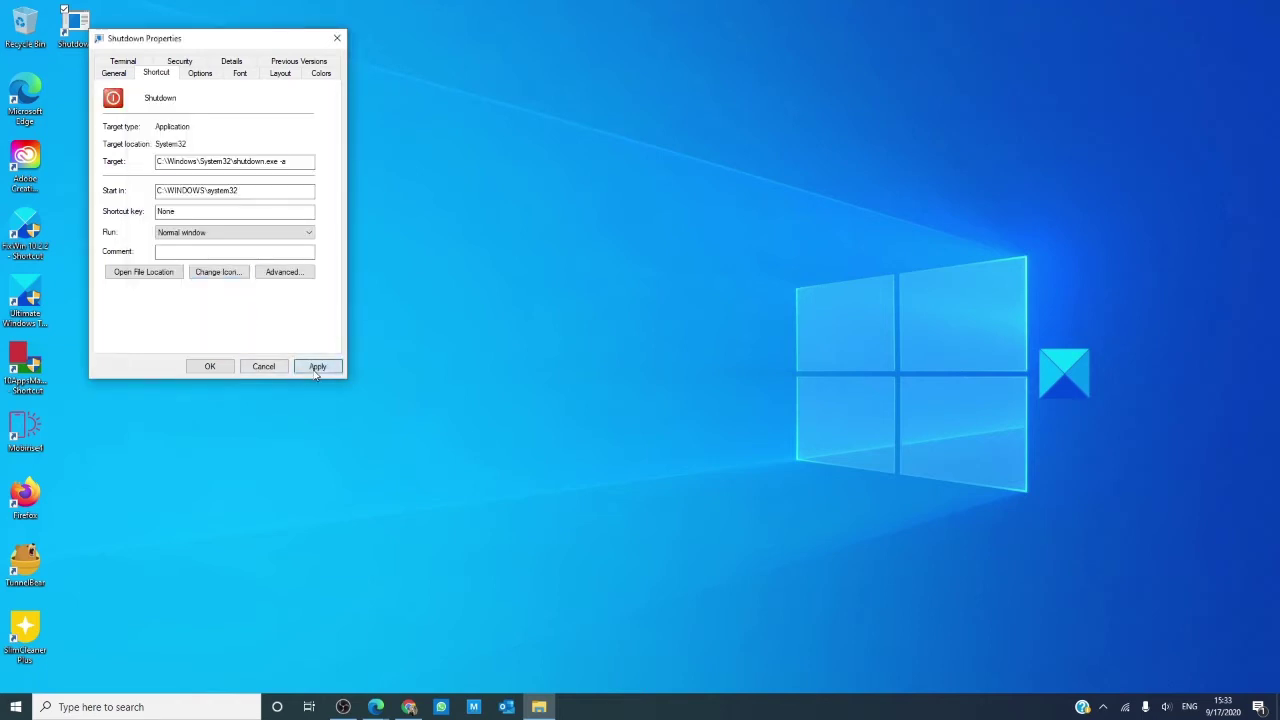
pyautogui.click(225, 368)
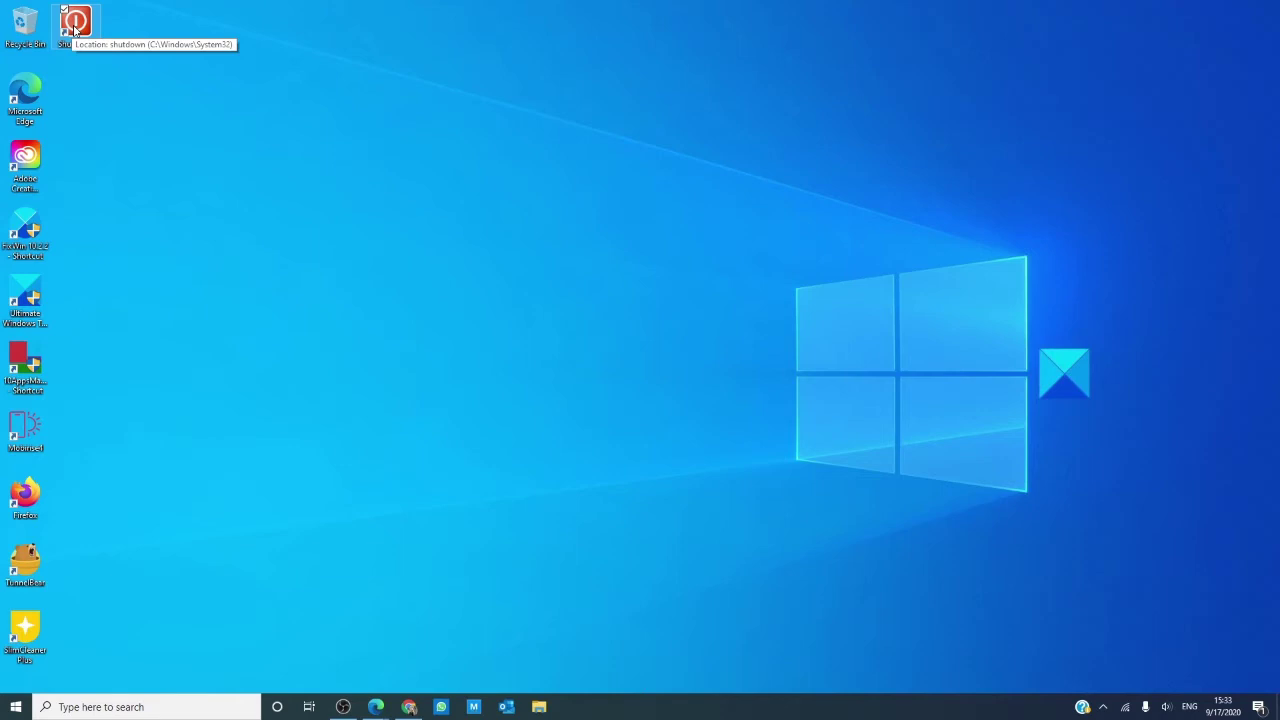
# - Test-launch Shutdown, then assign it the Ctrl + Alt + A shortcut key in Properties
pyautogui.doubleClick(74, 30)
pyautogui.rightClick(74, 30)
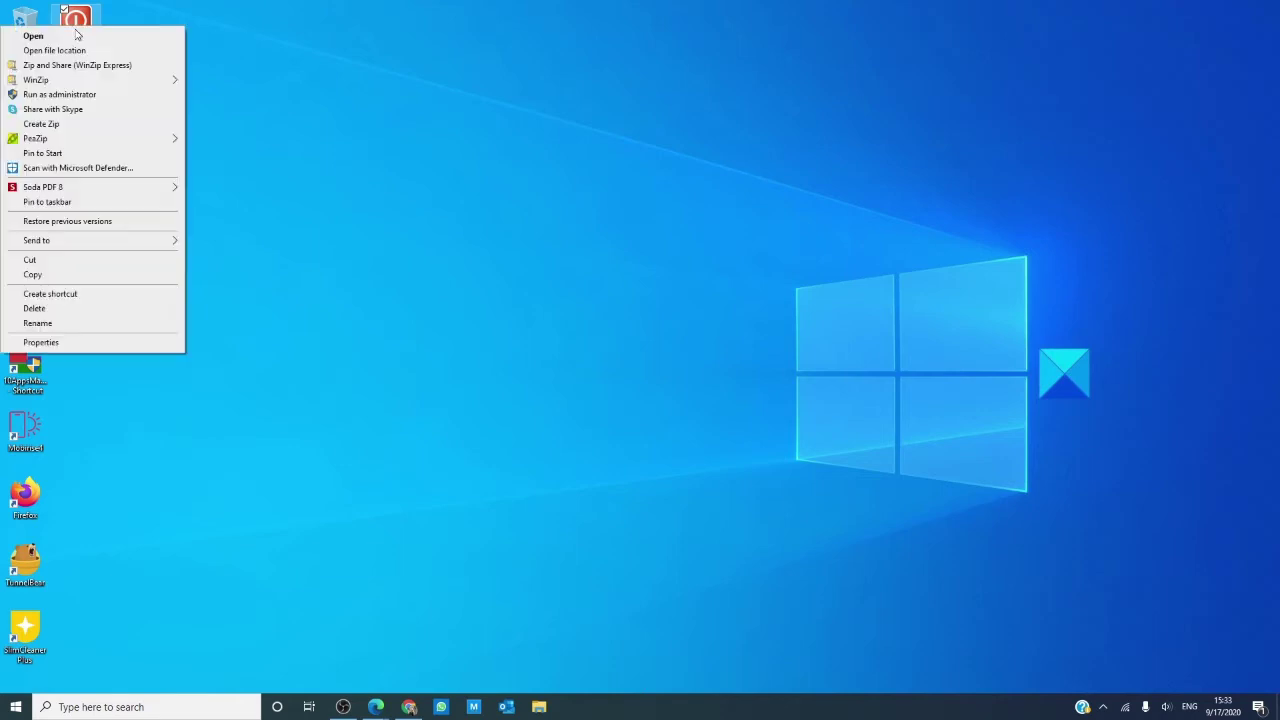
pyautogui.click(114, 345)
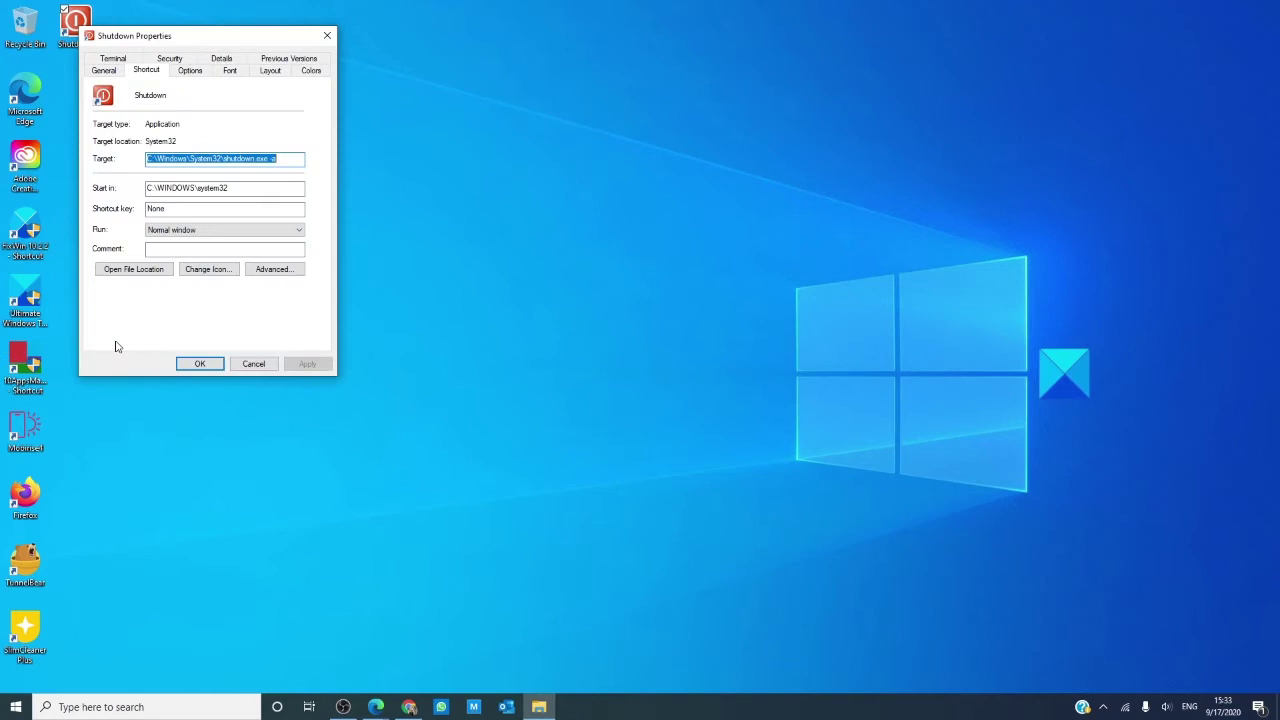
pyautogui.click(165, 211)
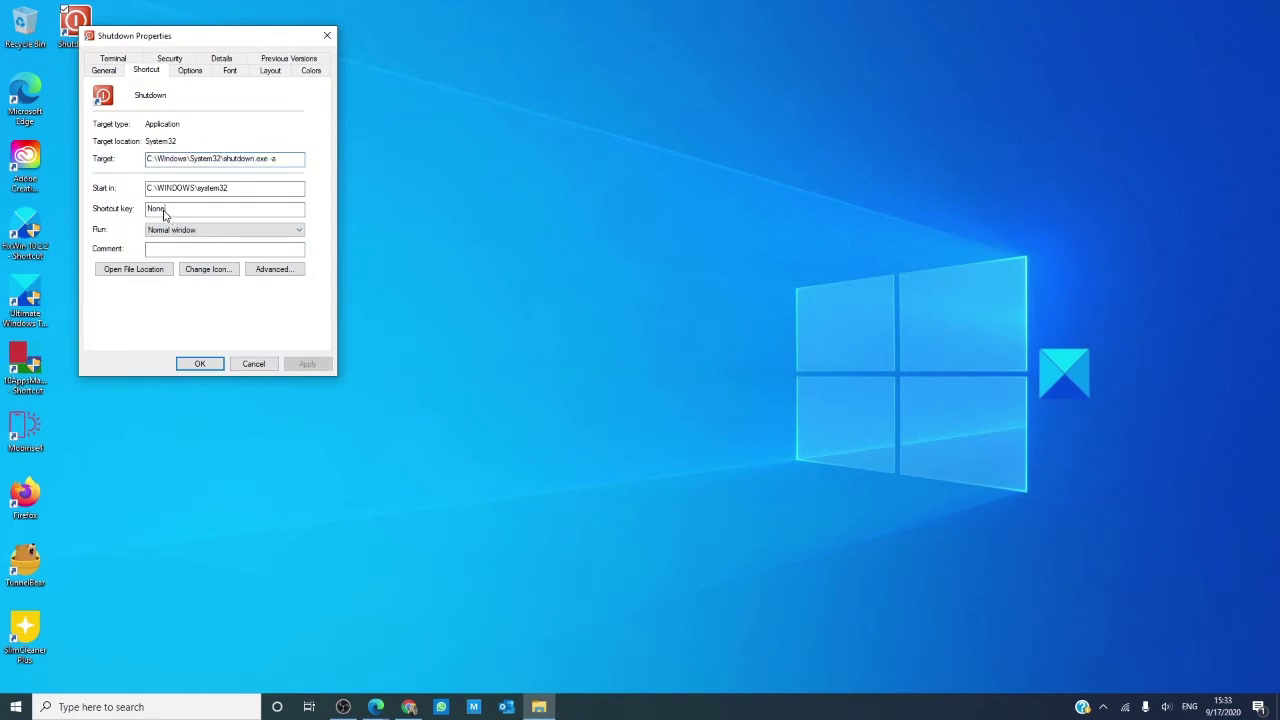
pyautogui.hotkey('ctrl', 'alt', 'a')
pyautogui.click(199, 364)
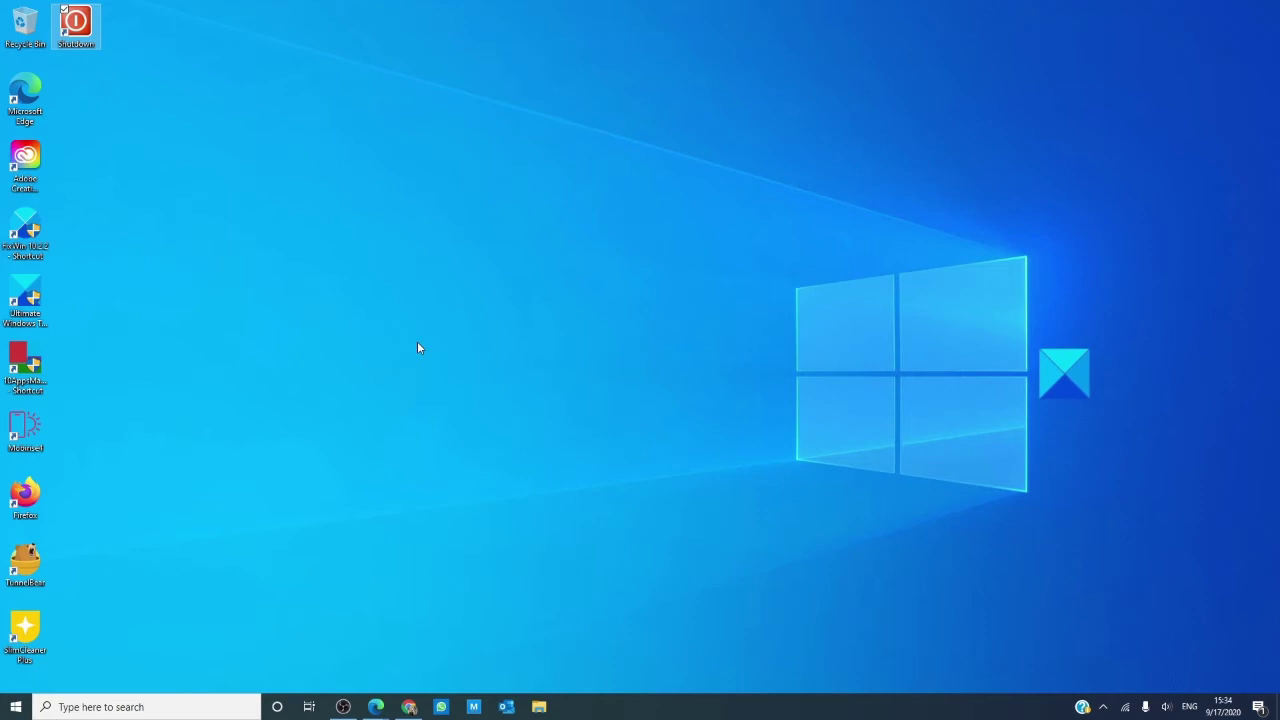
# - Create a desktop shortcut running 'shutdown -s -t 30' named 'Shutdown Extender'
pyautogui.rightClick(370, 291)
pyautogui.moveTo(345, 434)
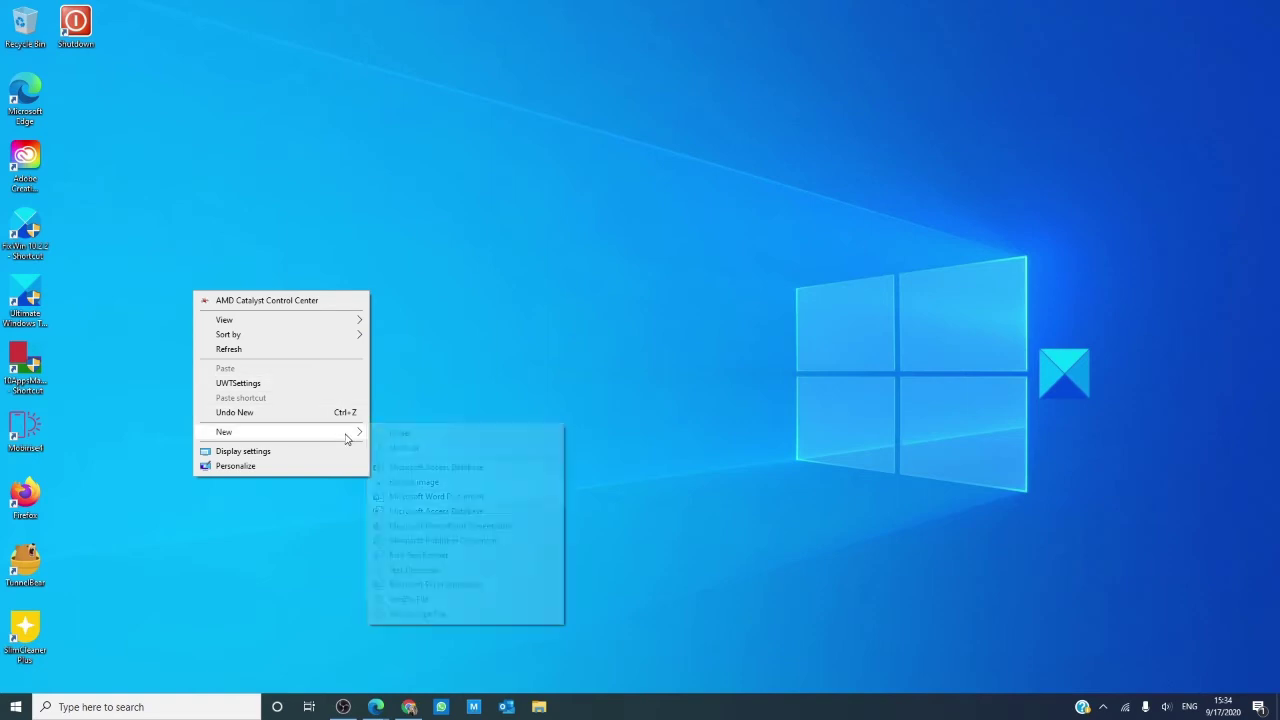
pyautogui.click(404, 448)
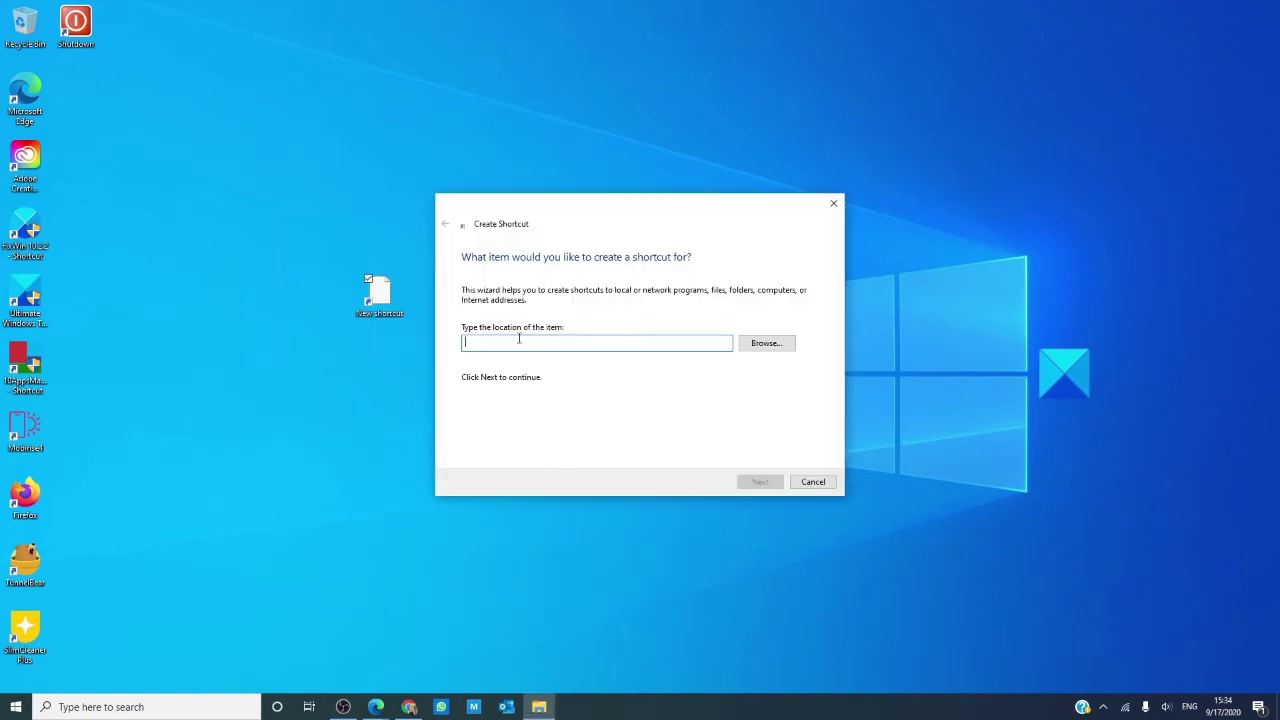
pyautogui.write('shutdown')
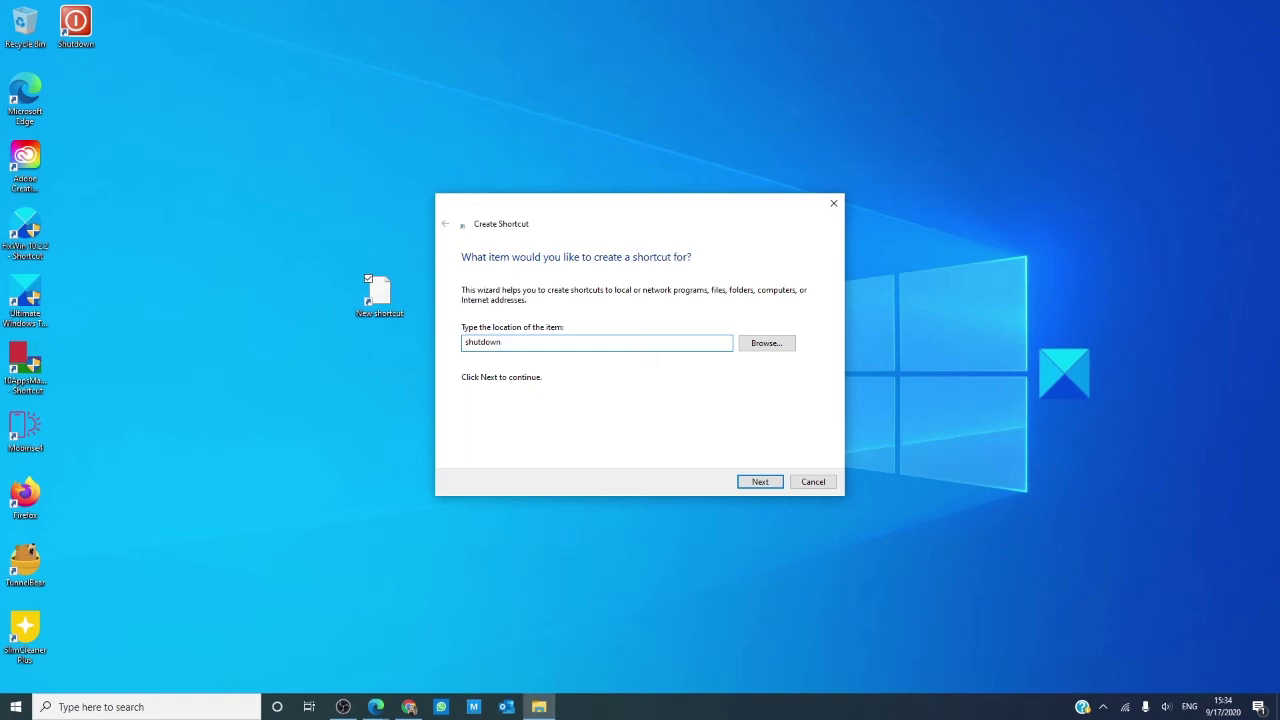
pyautogui.write(' -s -t 30')
pyautogui.click(759, 483)
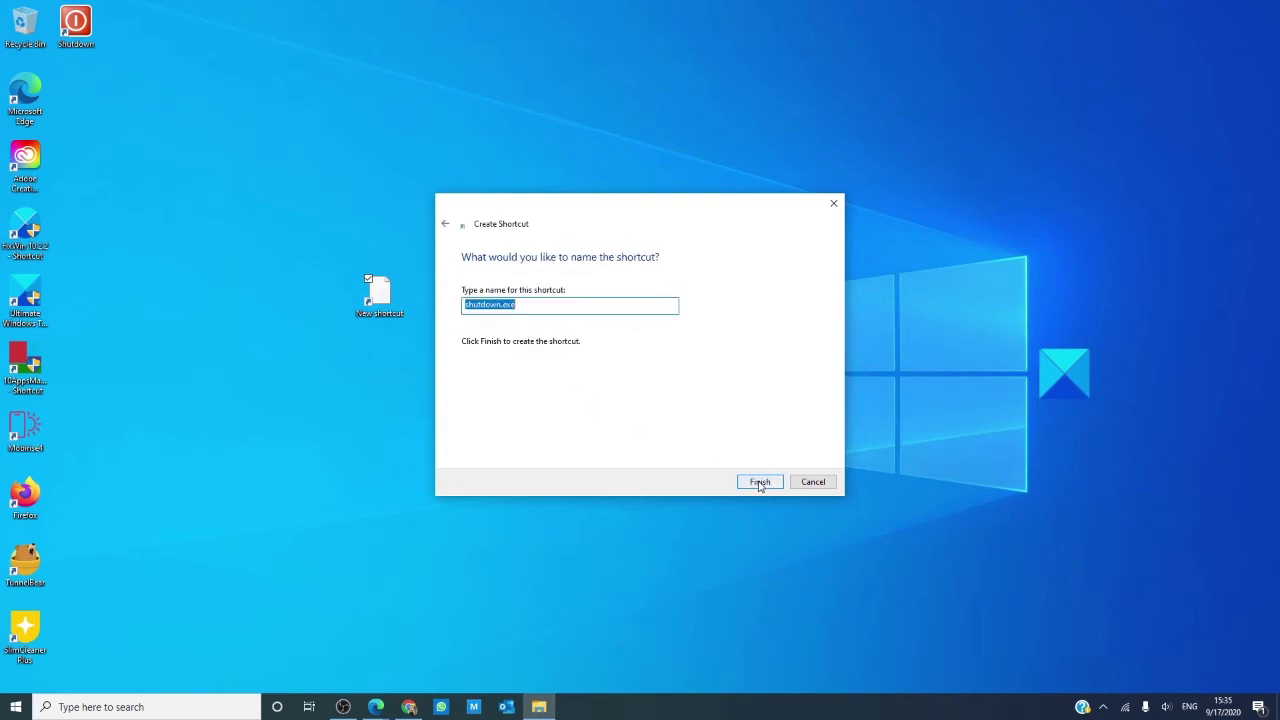
pyautogui.write('Shutdown Extender')
pyautogui.click(760, 481)
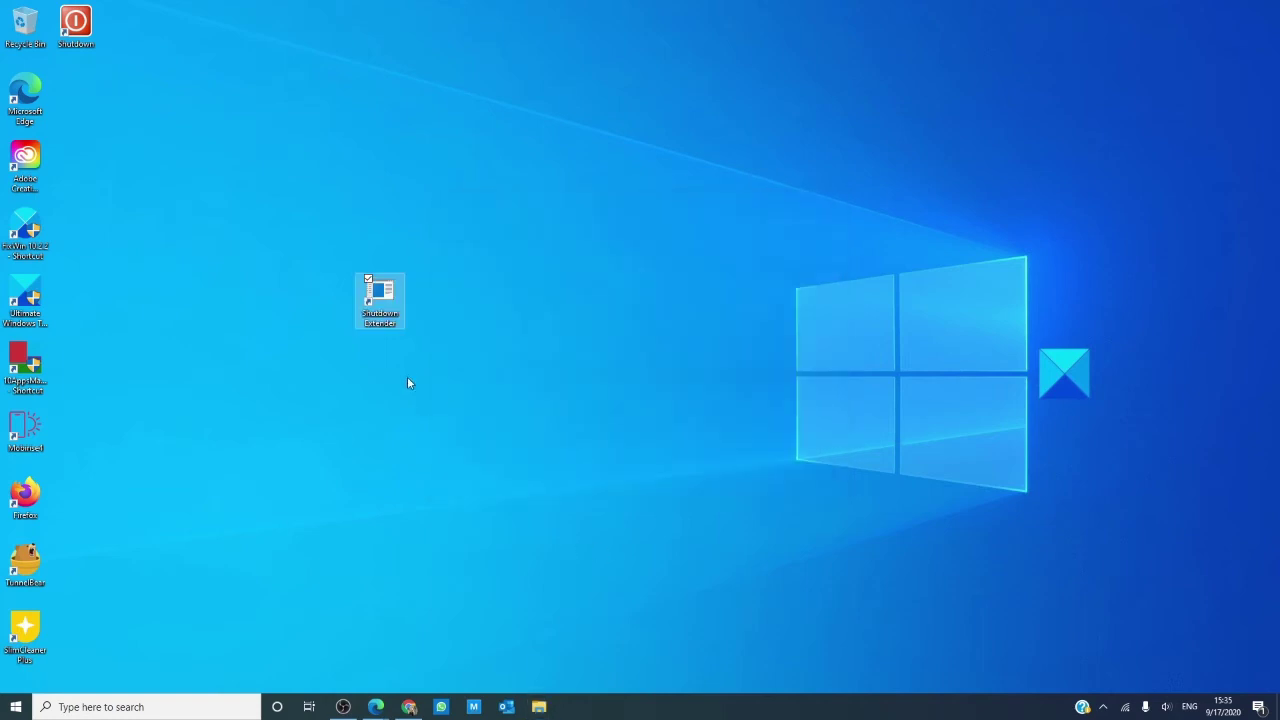
# - Give Shutdown Extender the yellow warning icon and drag it beneath the Shutdown shortcut
pyautogui.rightClick(380, 296)
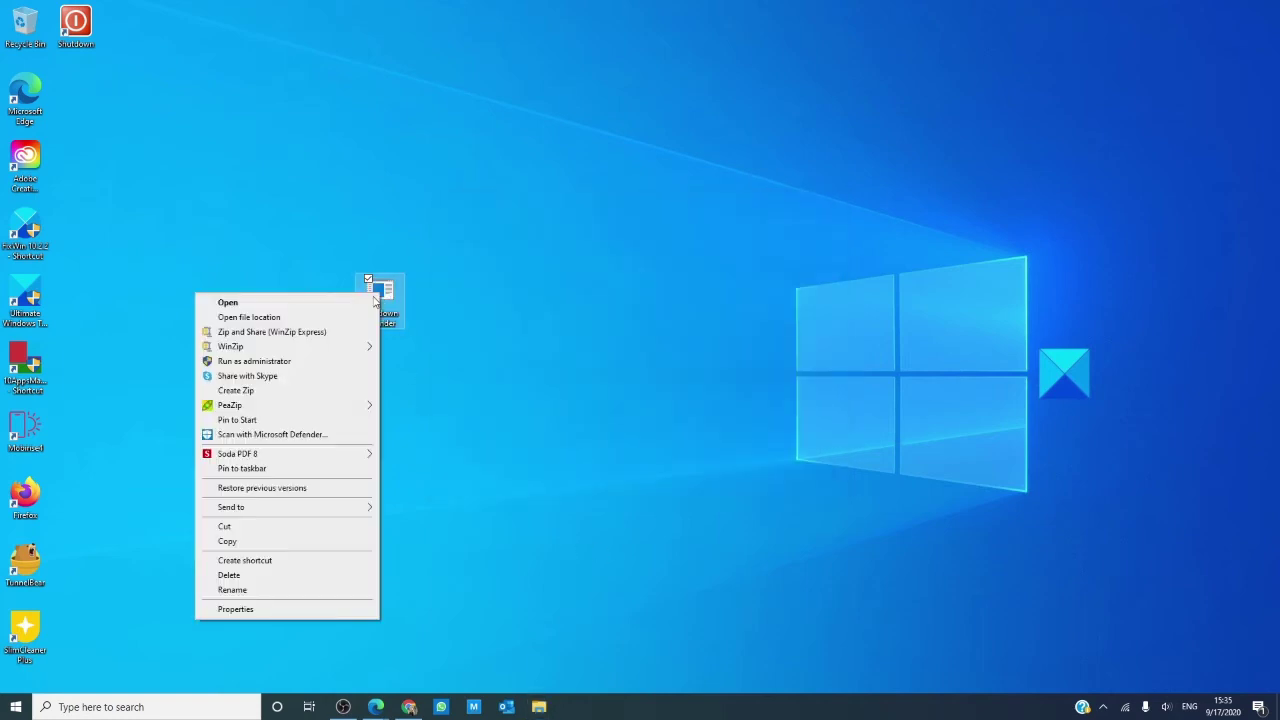
pyautogui.click(297, 608)
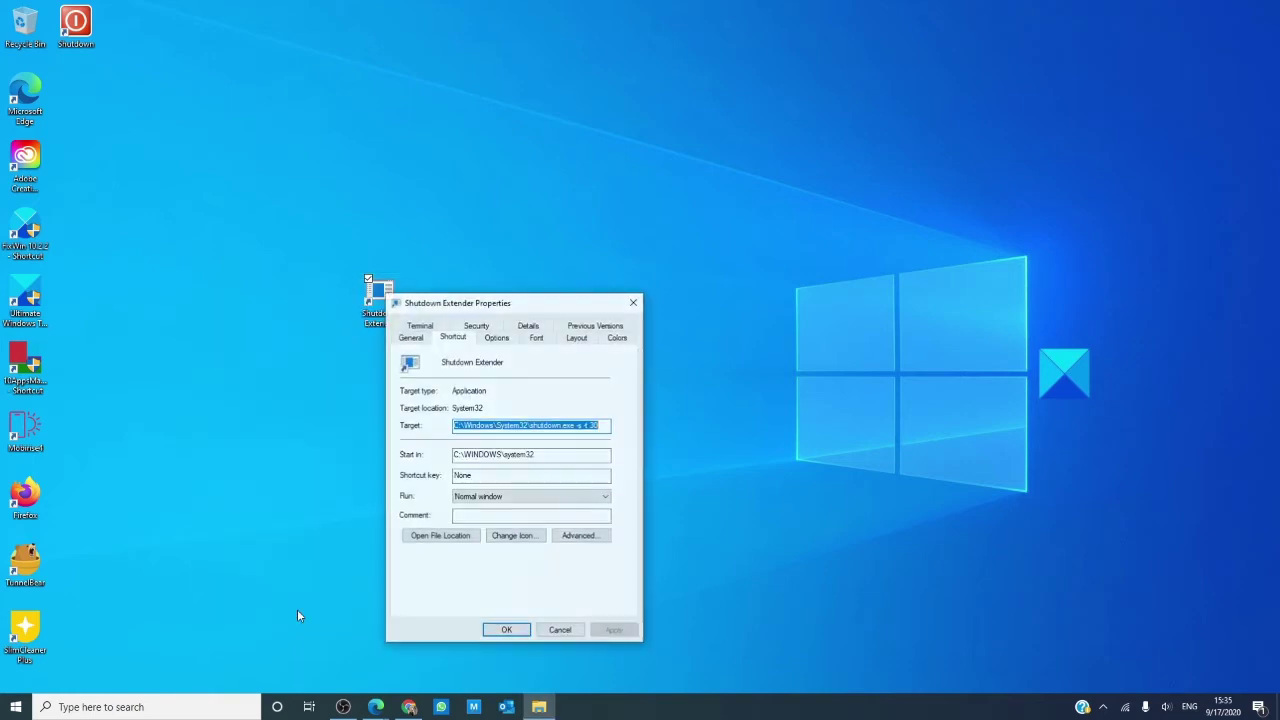
pyautogui.click(514, 536)
pyautogui.click(609, 553)
pyautogui.moveTo(609, 553); pyautogui.dragTo(611, 559)
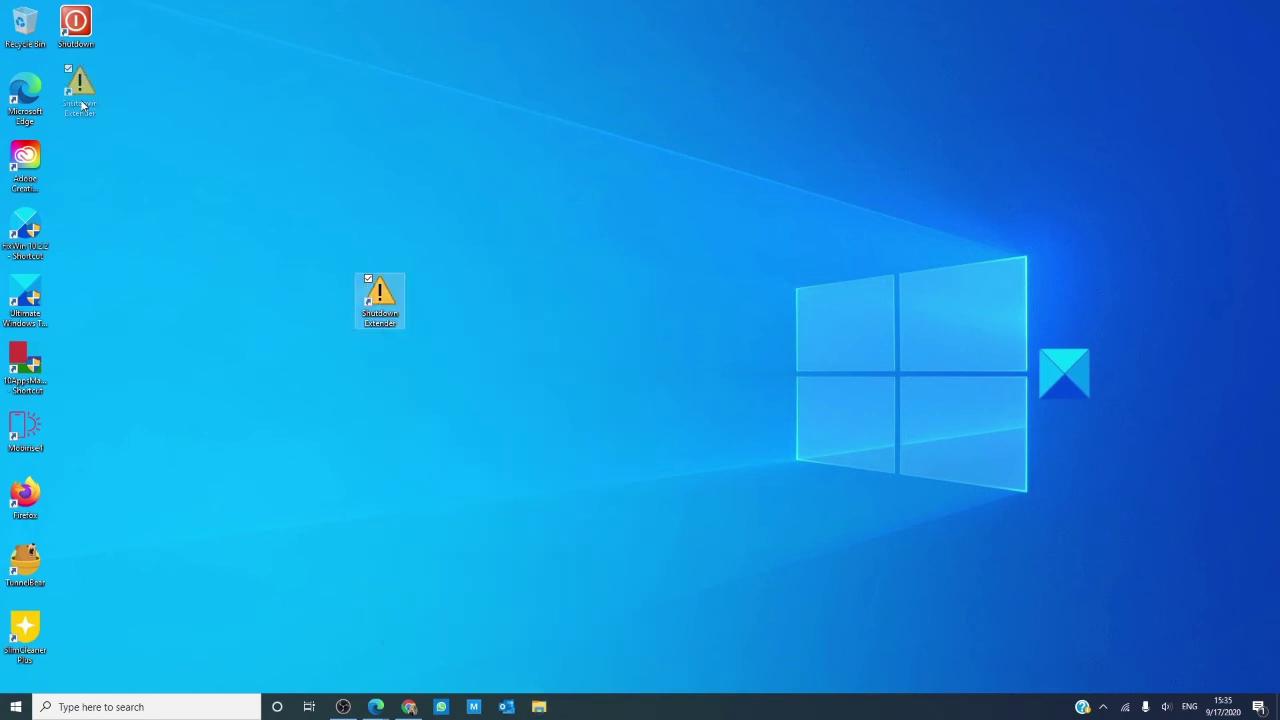
pyautogui.moveTo(77, 88); pyautogui.dragTo(76, 95)
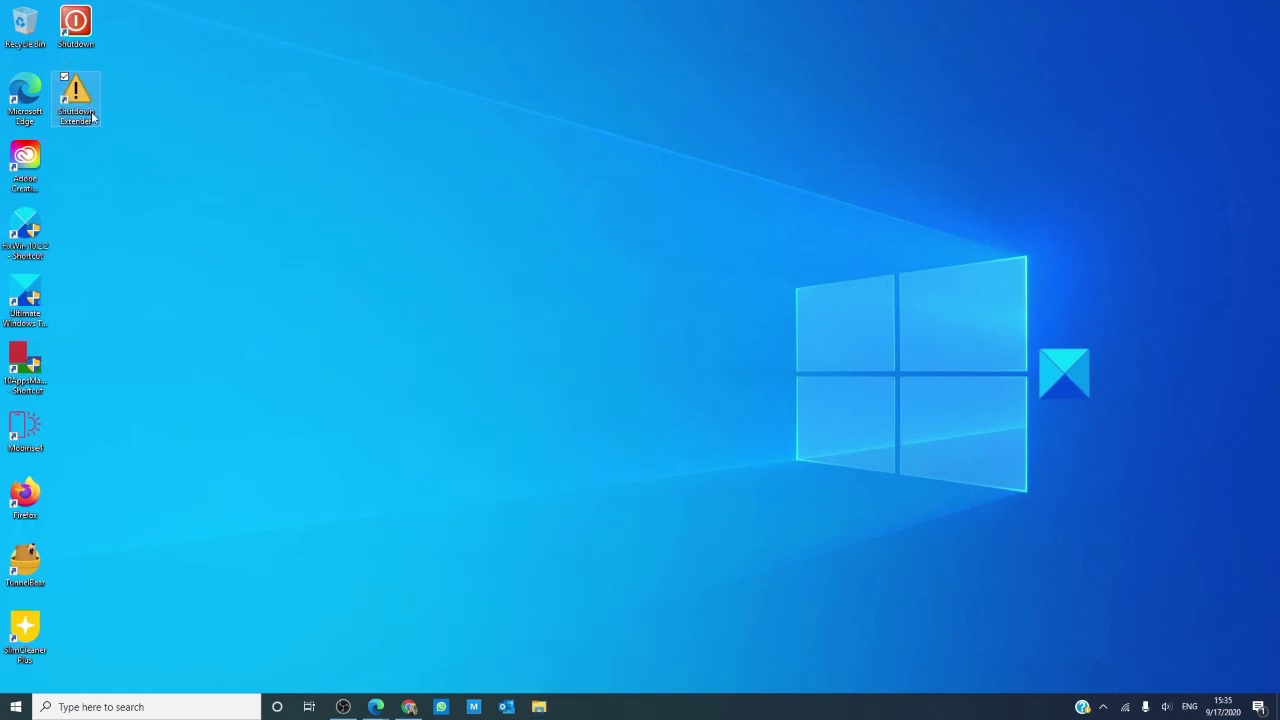
# - Create a desktop shortcut named 'Restart' that runs the shutdown -r -t 30 command
pyautogui.rightClick(511, 493)
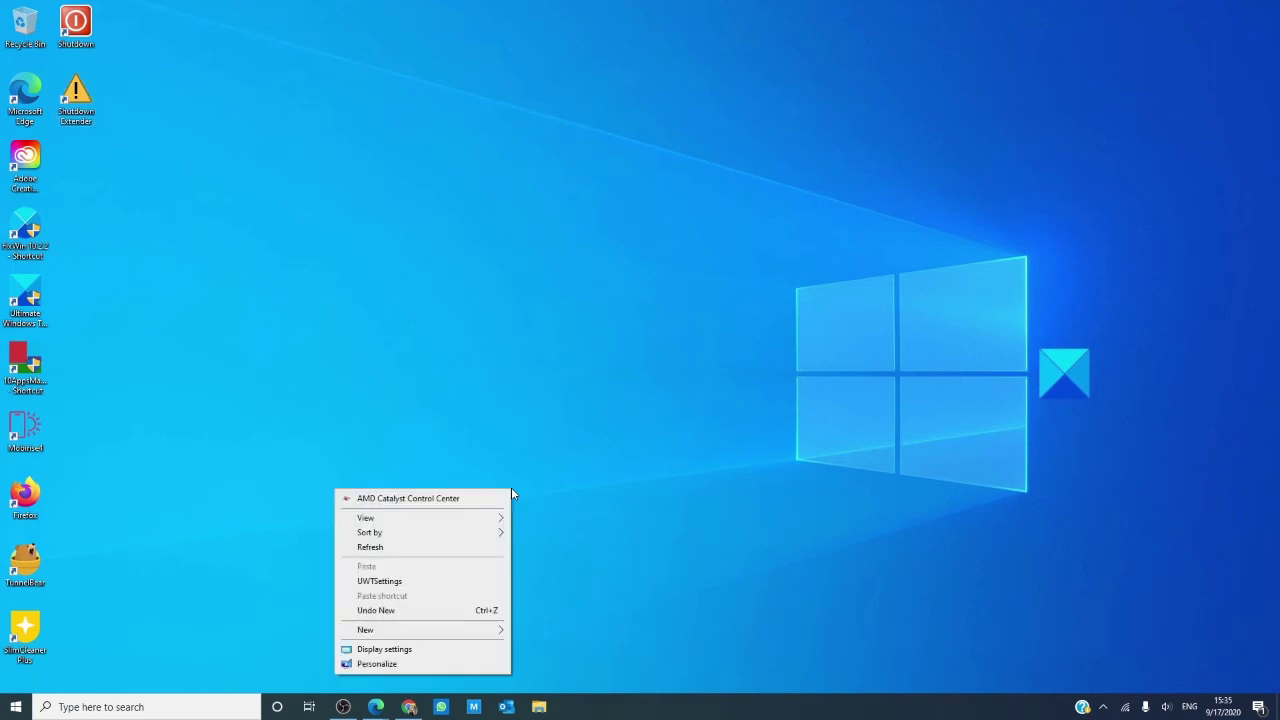
pyautogui.moveTo(484, 635)
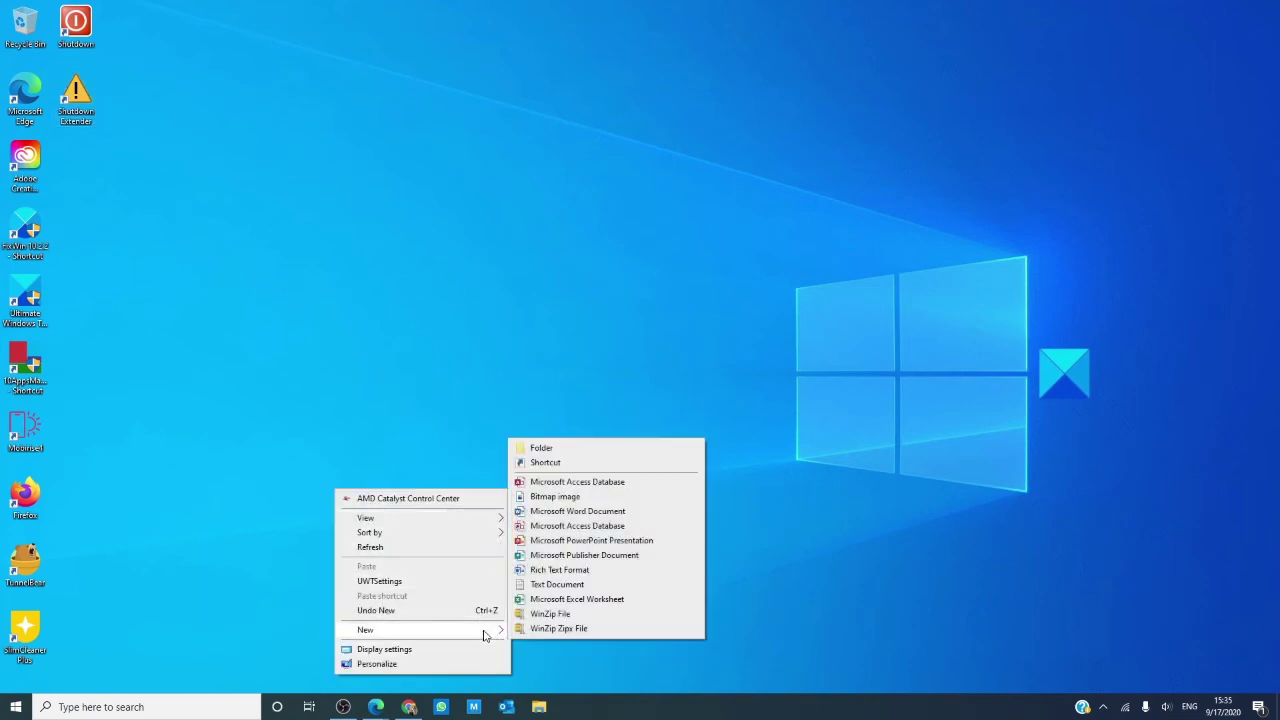
pyautogui.click(569, 466)
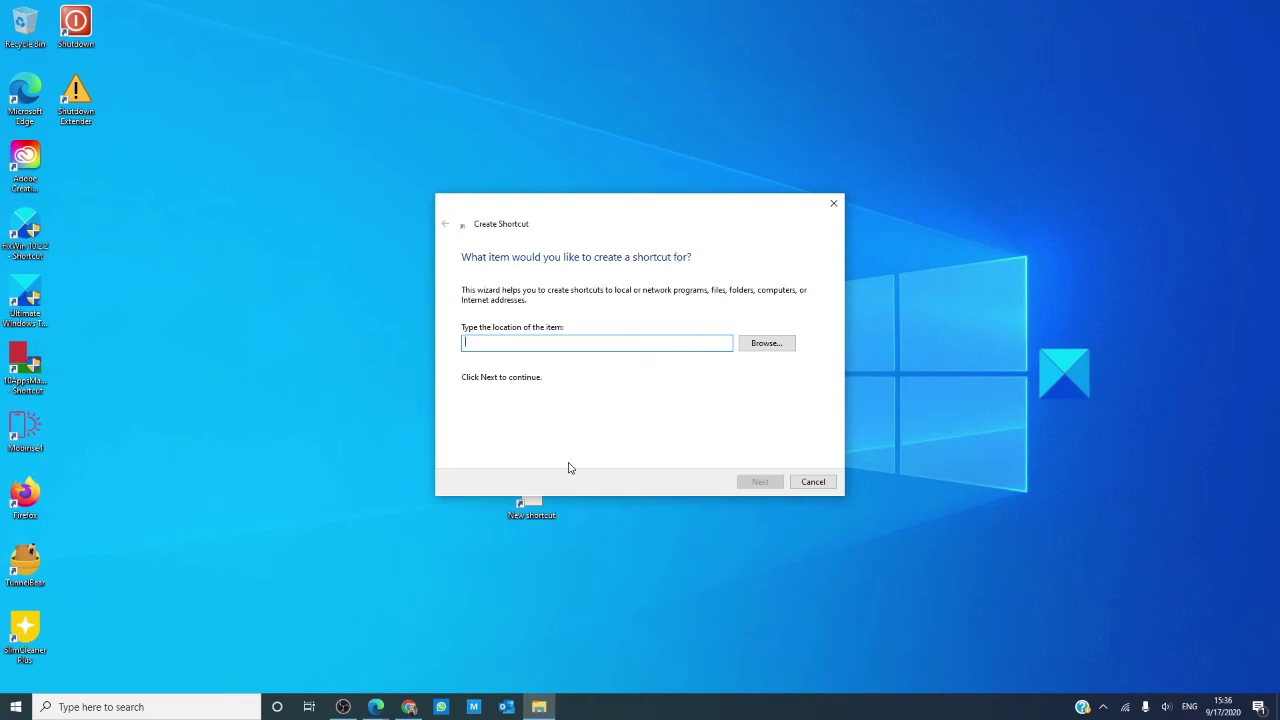
pyautogui.write('shut')
pyautogui.write('down')
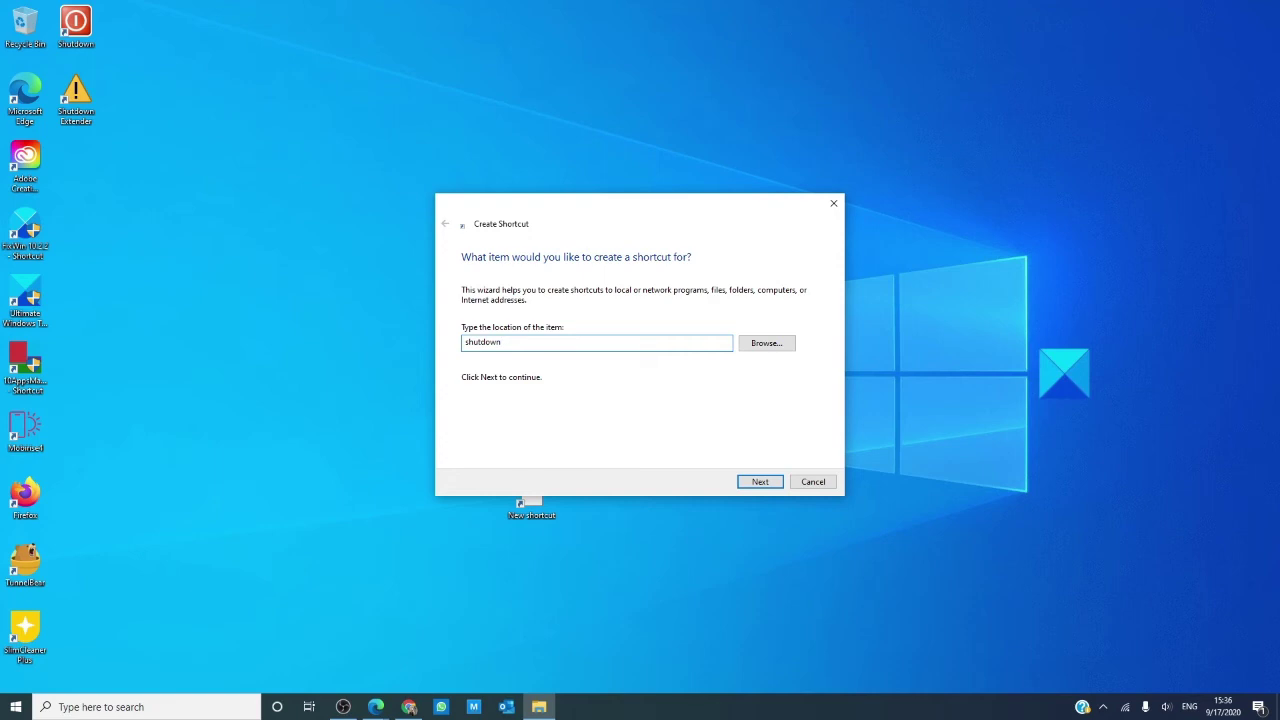
pyautogui.write(' -s')
pyautogui.write(' -t 30')
pyautogui.click(760, 482)
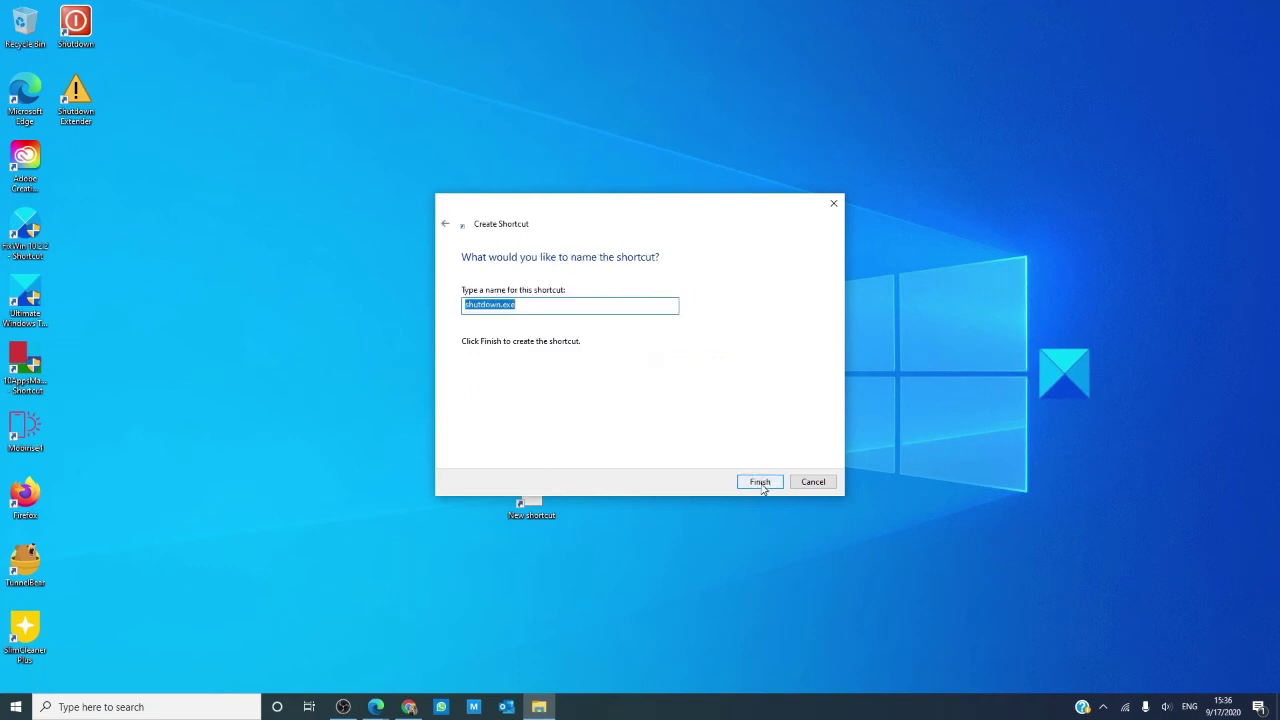
pyautogui.write('Restart')
pyautogui.click(765, 487)
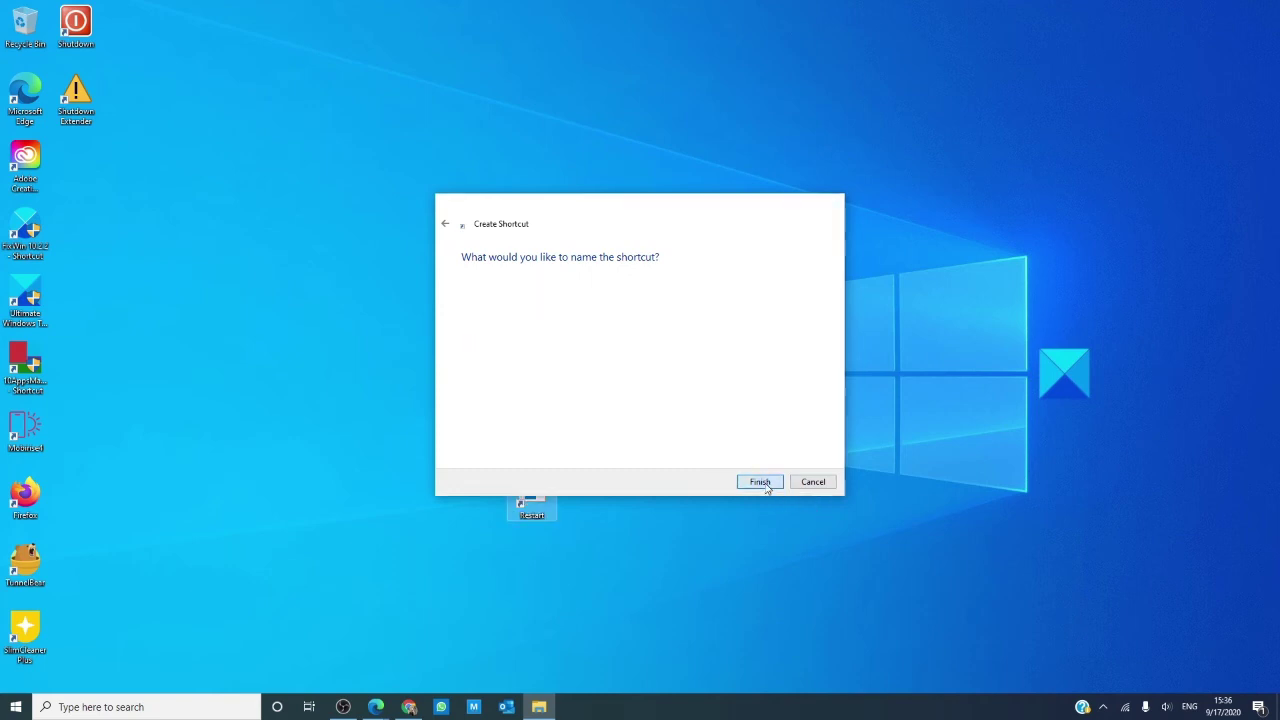
# - Set the Restart shortcut's icon to the yellow star and move it below Shutdown Extender
pyautogui.rightClick(531, 501)
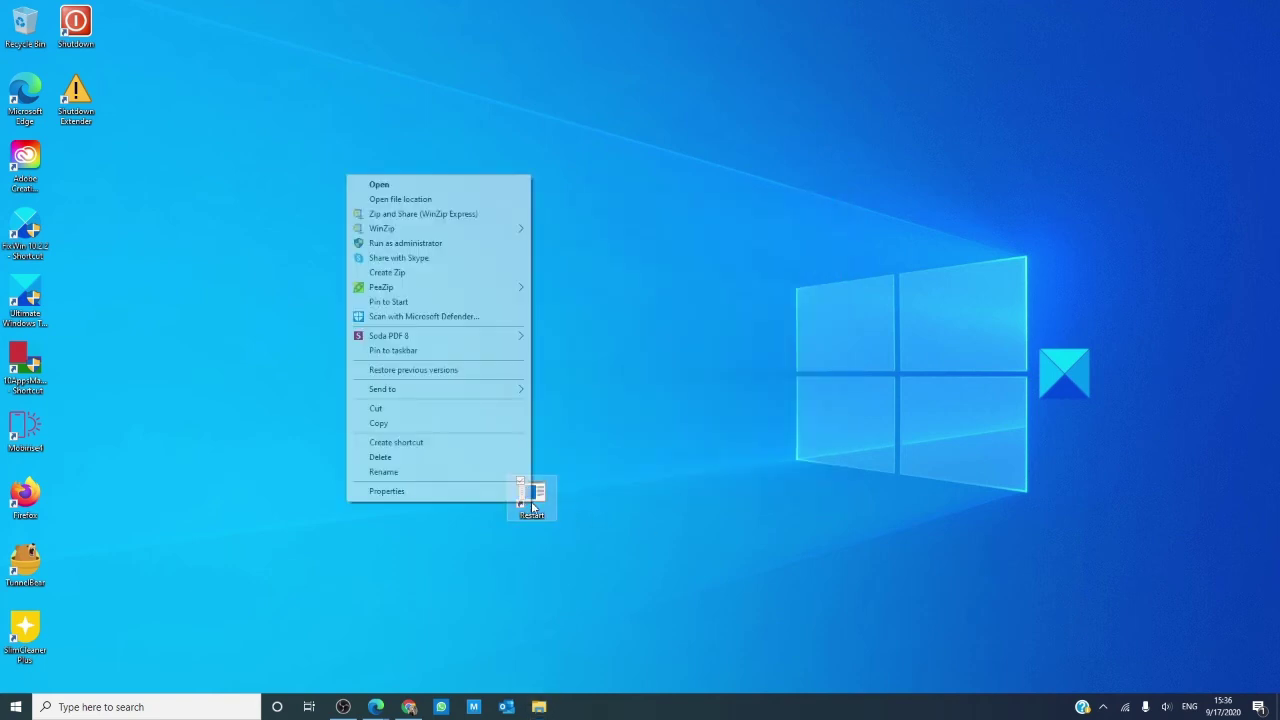
pyautogui.click(481, 491)
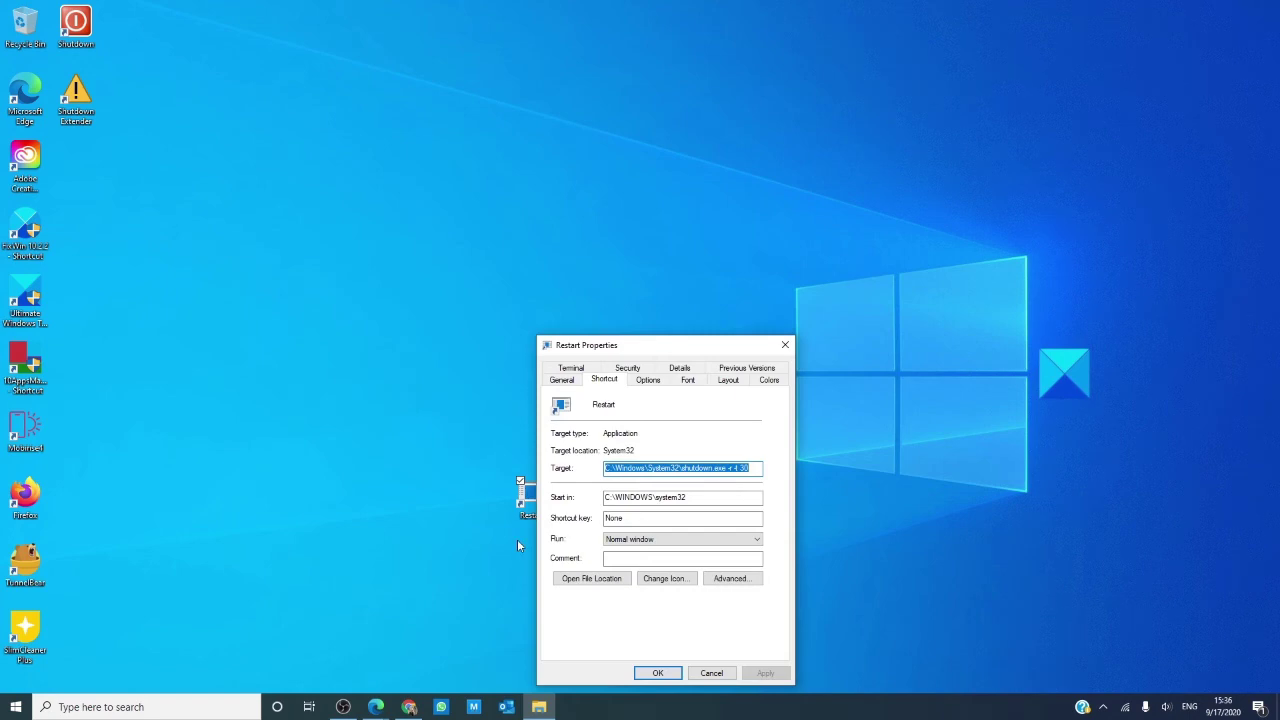
pyautogui.click(662, 581)
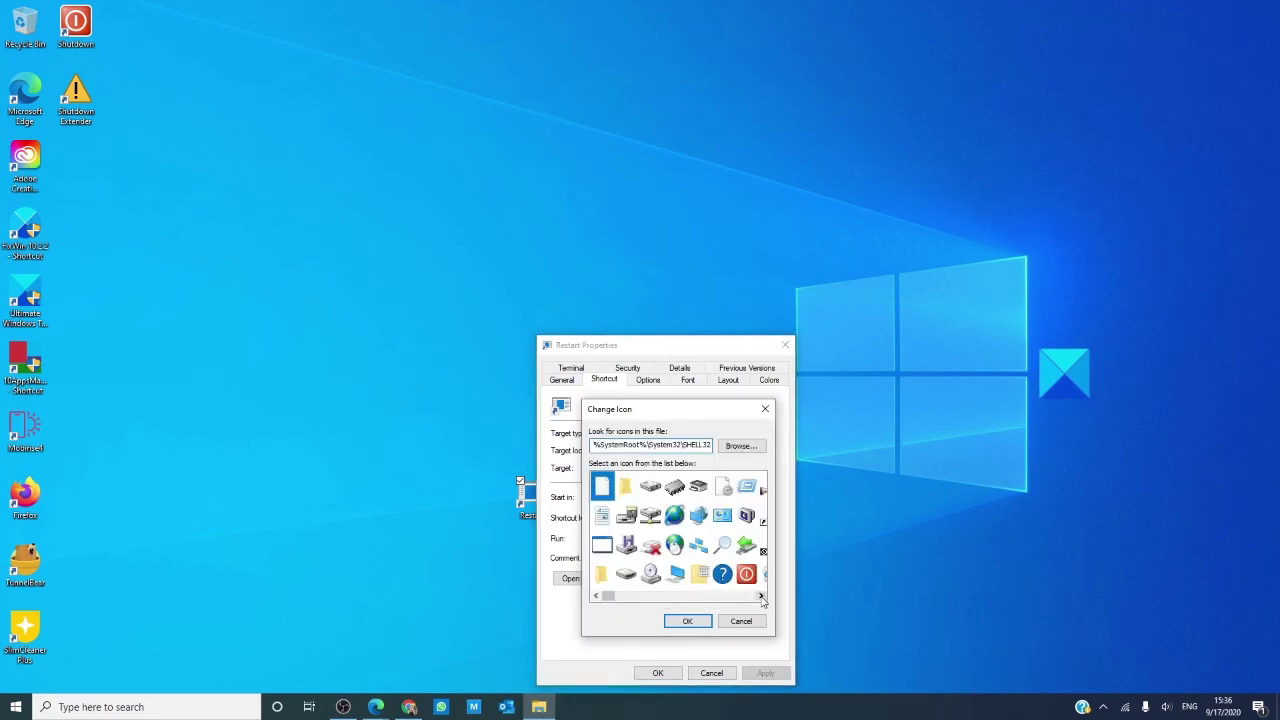
pyautogui.click(761, 596)
pyautogui.moveTo(761, 596); pyautogui.dragTo(759, 594)
pyautogui.click(603, 580)
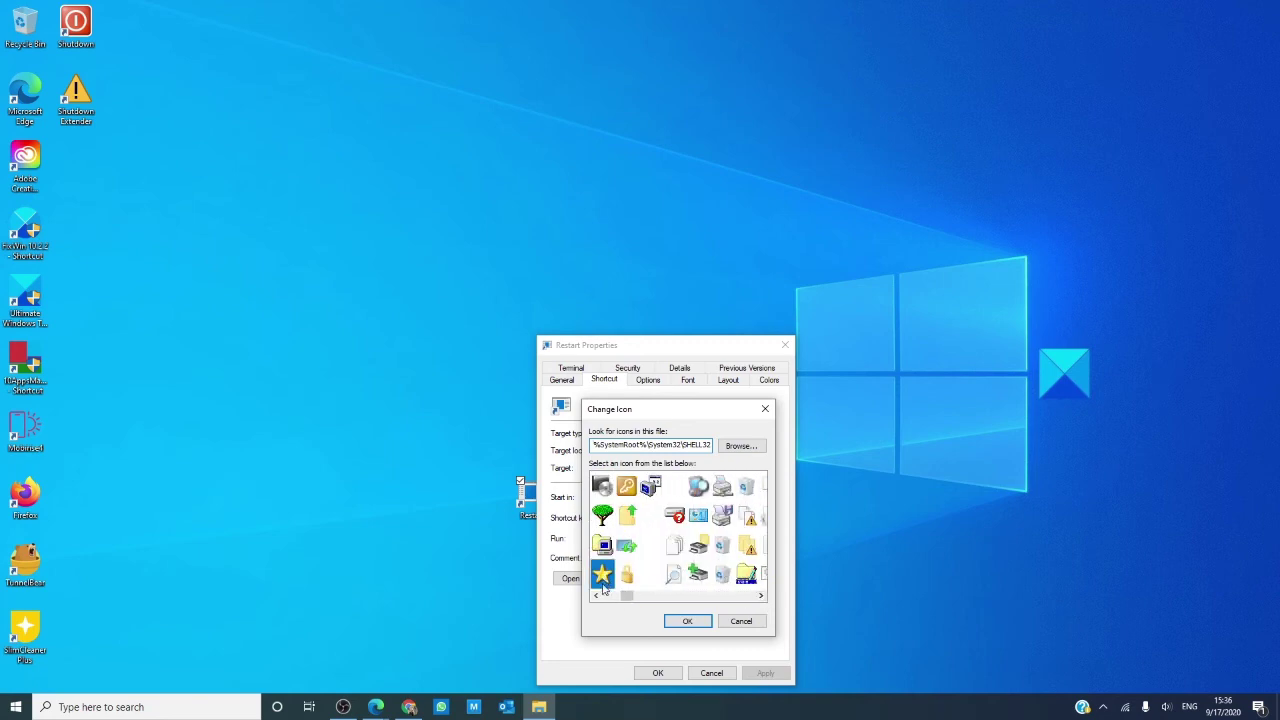
pyautogui.click(686, 621)
pyautogui.click(764, 673)
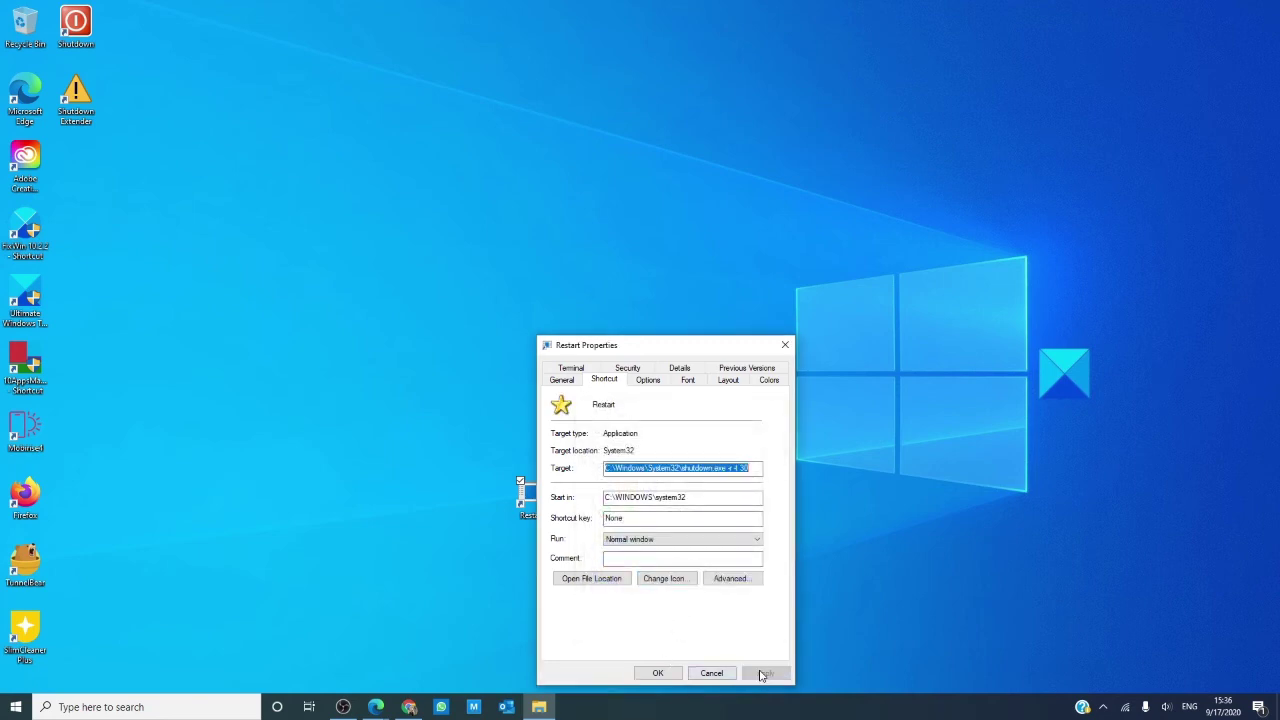
pyautogui.click(658, 673)
pyautogui.moveTo(538, 498); pyautogui.dragTo(93, 176)
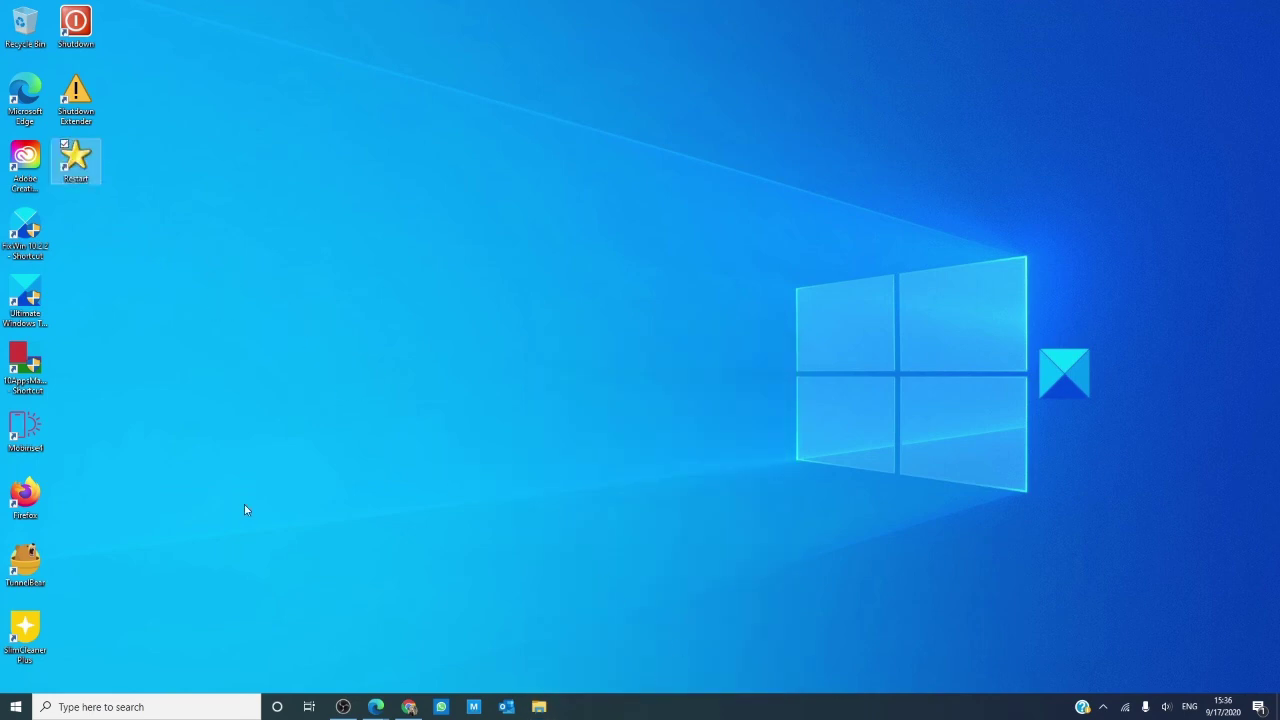
# - Return to the Edge article's Create Abort System Shutdown shortcut section
pyautogui.click(376, 707)
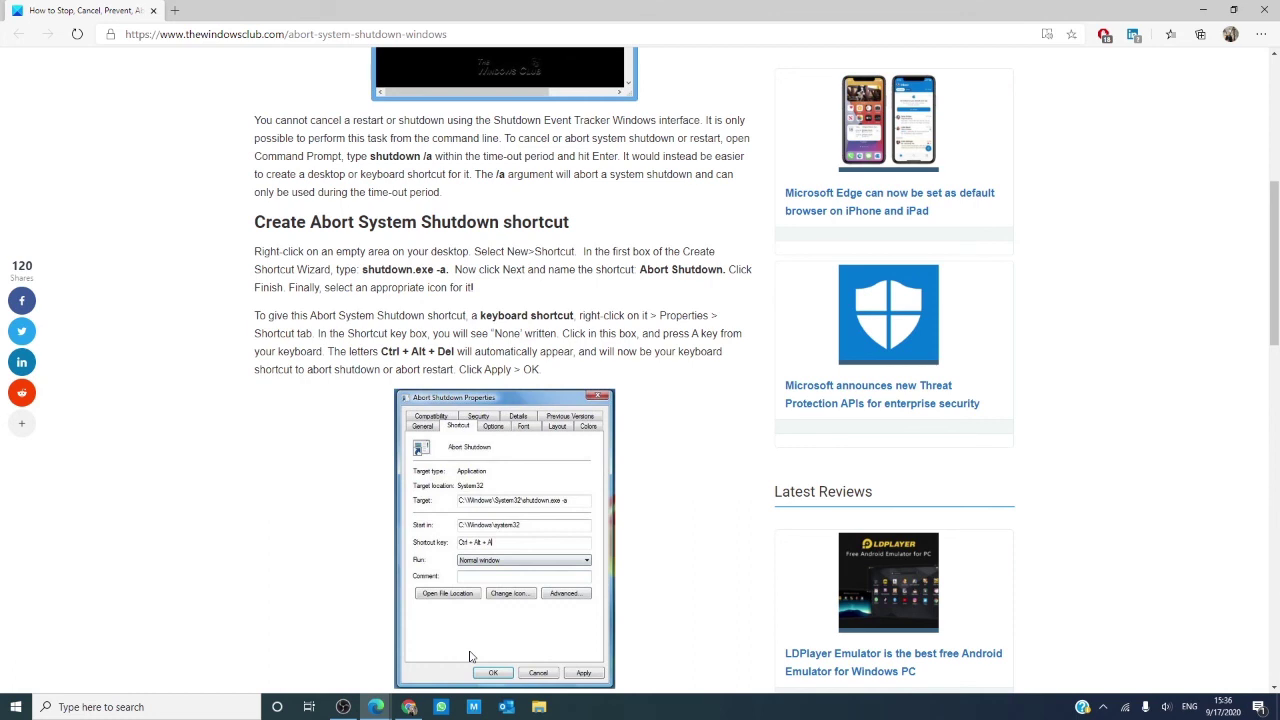